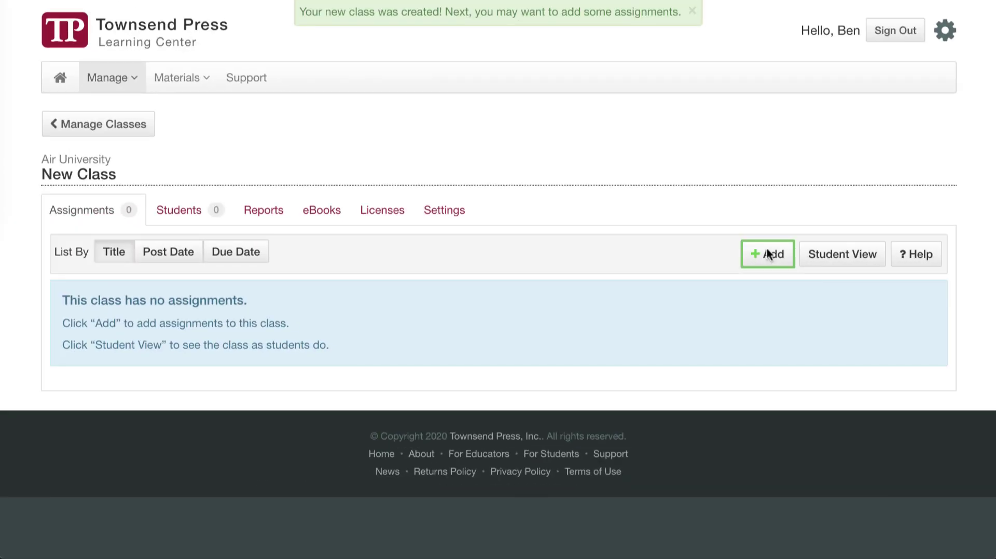
# - Open New Class's Add Assessments and Assignments catalogue and browse its reading, vocabulary and grammar materials
pyautogui.click(767, 253)
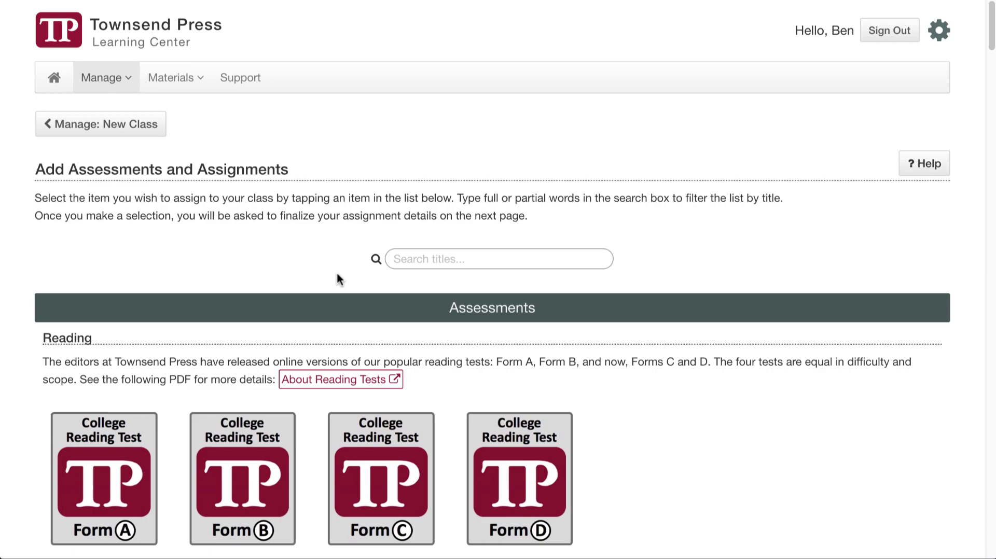
pyautogui.scroll(-10, 337, 274)
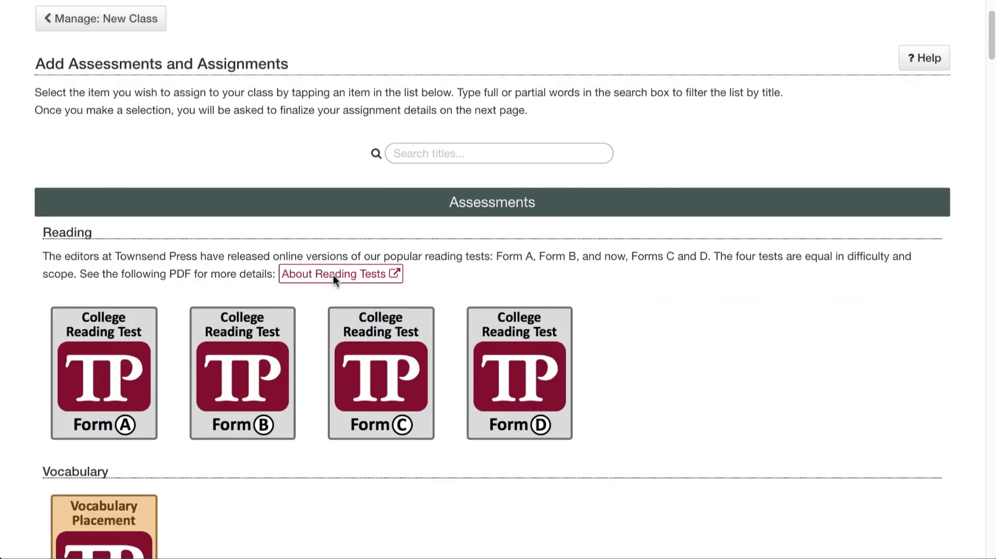
pyautogui.scroll(-13, 333, 280)
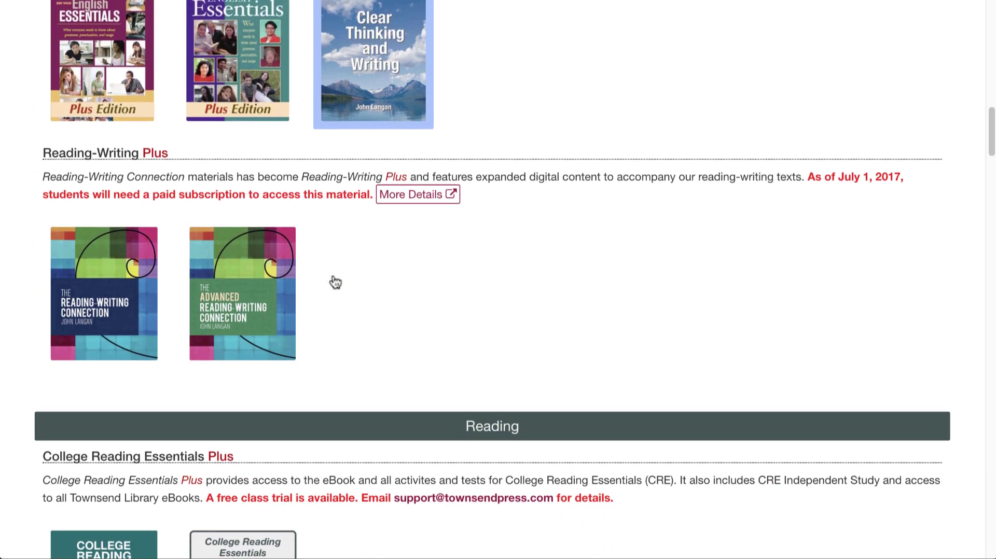
pyautogui.scroll(20, 333, 280)
pyautogui.scroll(-20, 333, 280)
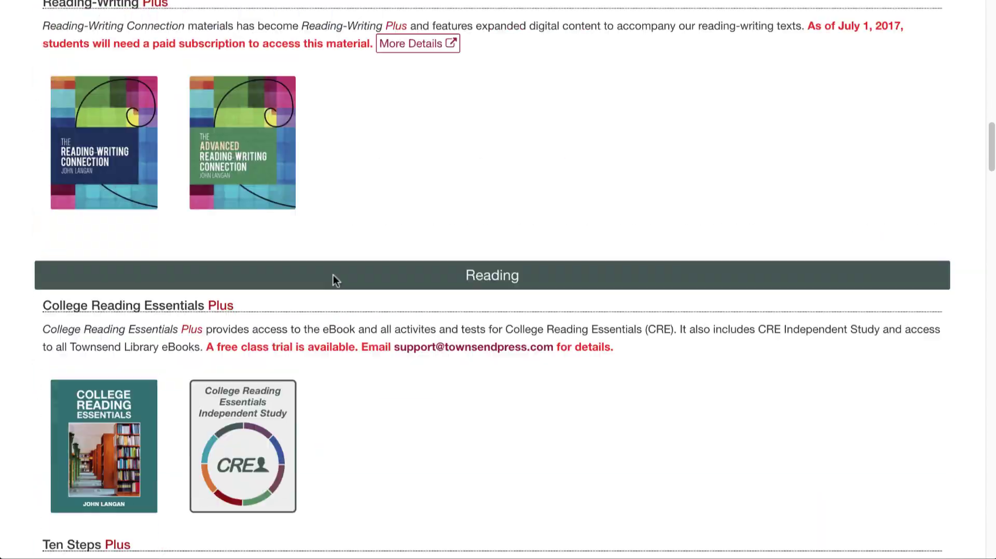
pyautogui.scroll(-20, 335, 280)
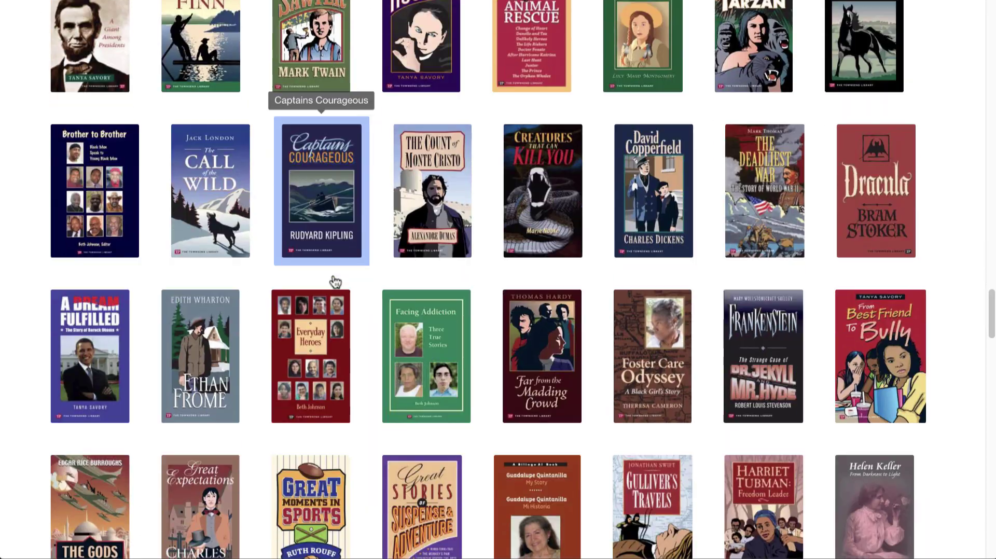
pyautogui.scroll(18, 334, 282)
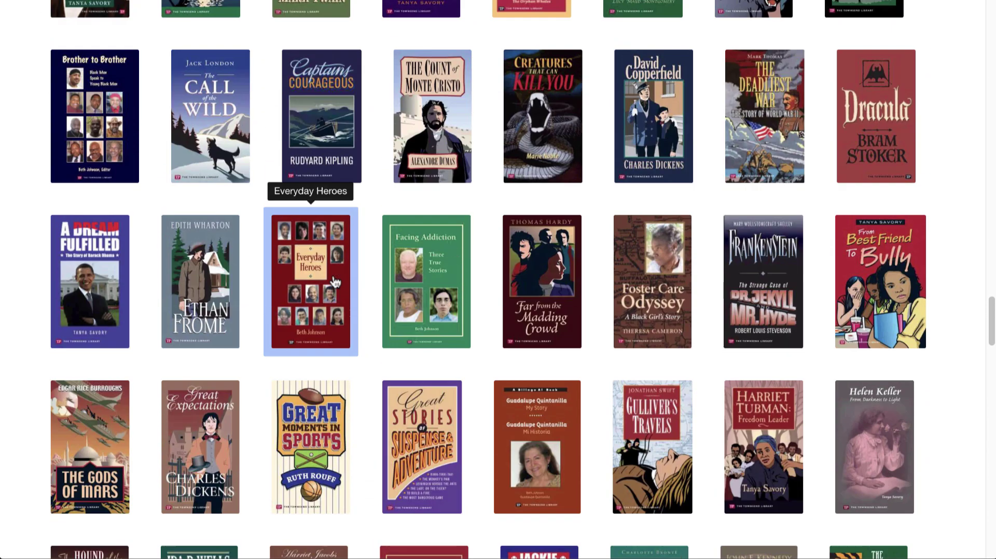
pyautogui.scroll(15, 335, 281)
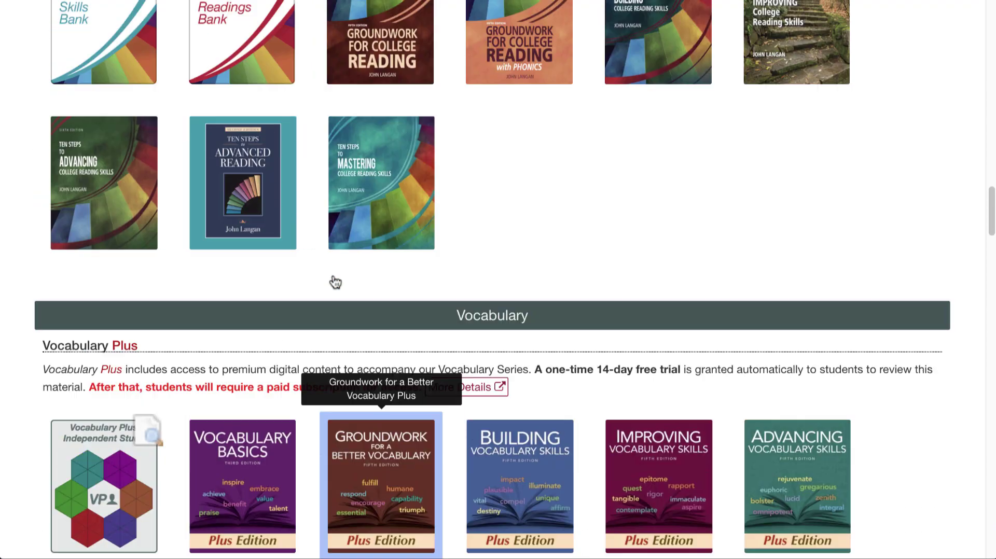
pyautogui.scroll(9, 333, 277)
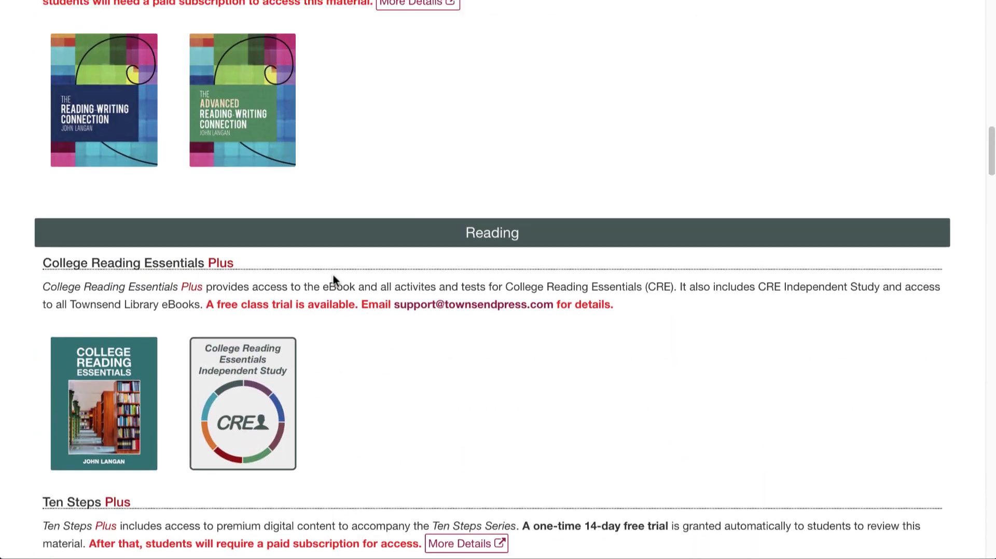
pyautogui.scroll(13, 504, 337)
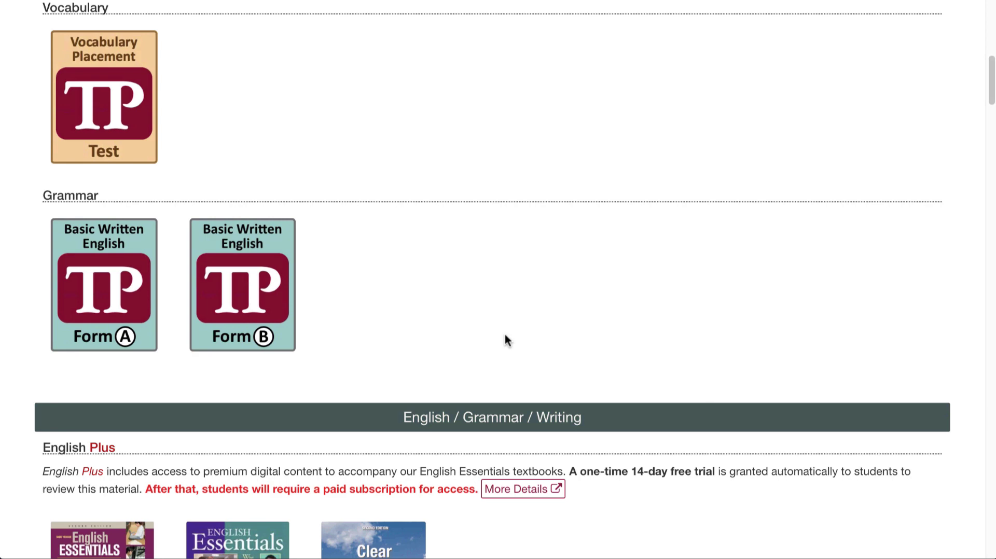
pyautogui.scroll(1, 506, 340)
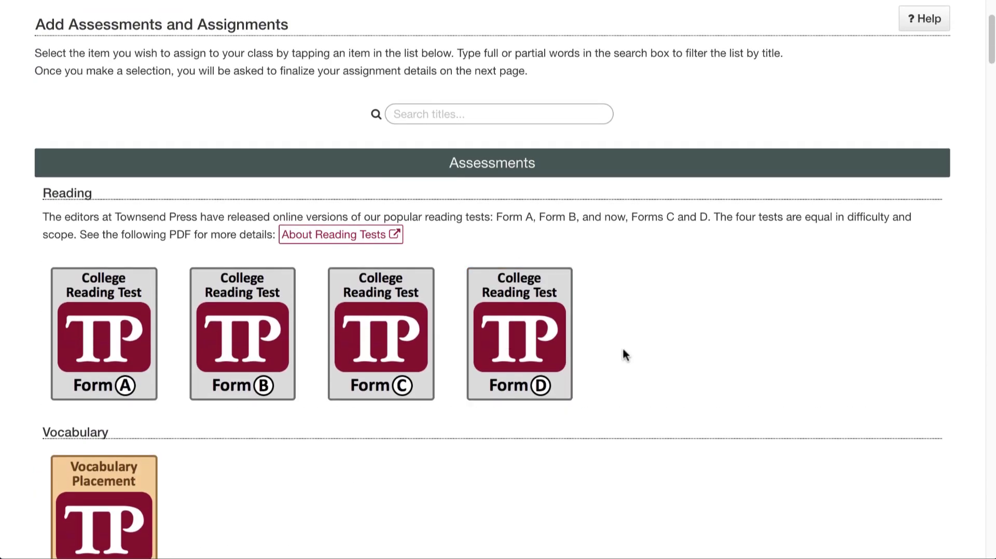
pyautogui.scroll(-4, 637, 353)
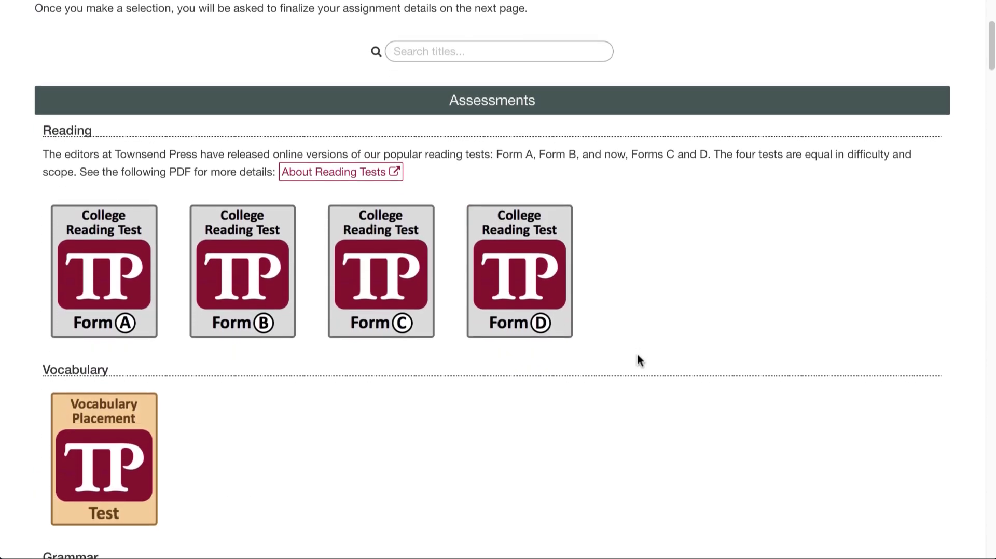
pyautogui.scroll(-6, 637, 353)
pyautogui.scroll(-3, 637, 354)
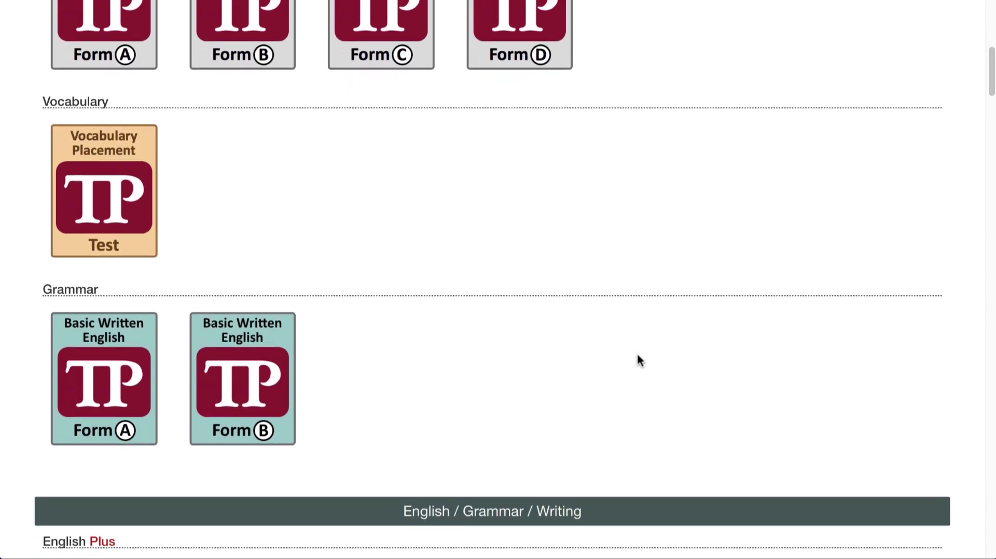
pyautogui.scroll(-2, 638, 357)
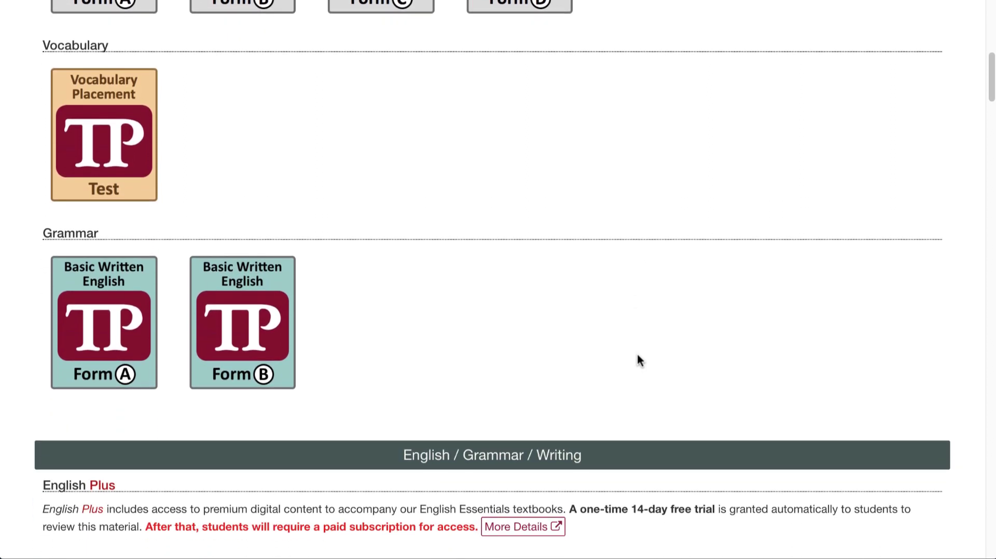
pyautogui.scroll(-1, 639, 360)
pyautogui.scroll(-1, 638, 357)
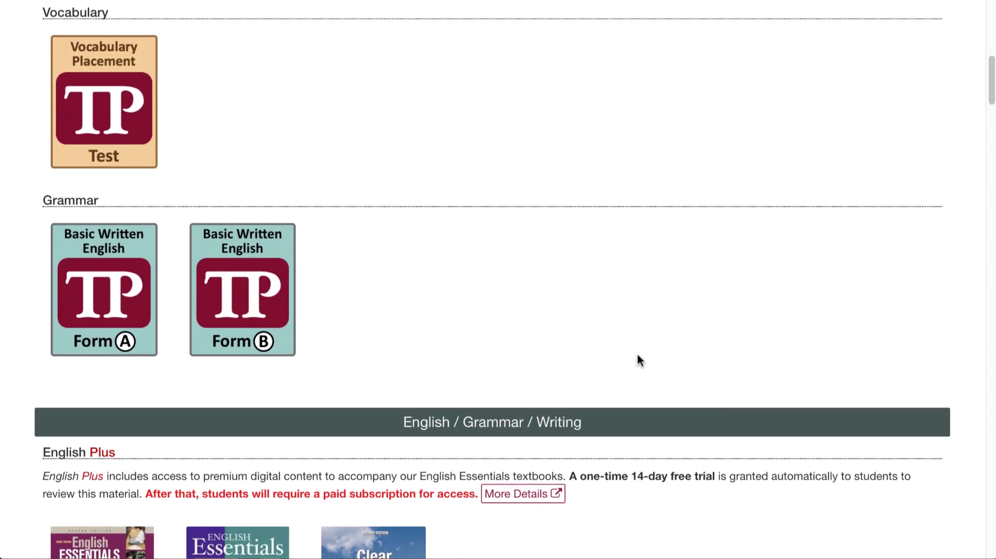
pyautogui.scroll(-10, 637, 353)
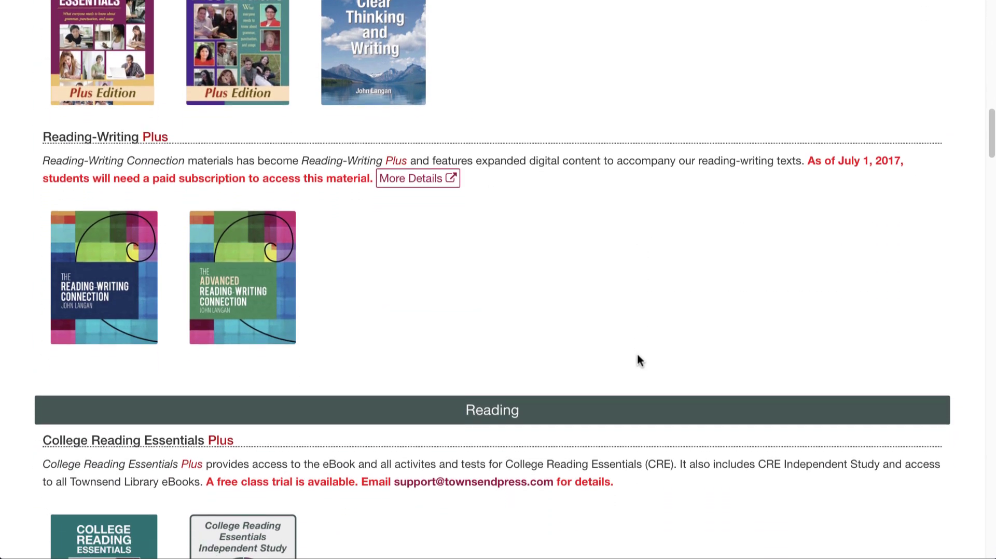
pyautogui.scroll(-4, 637, 354)
pyautogui.scroll(14, 637, 355)
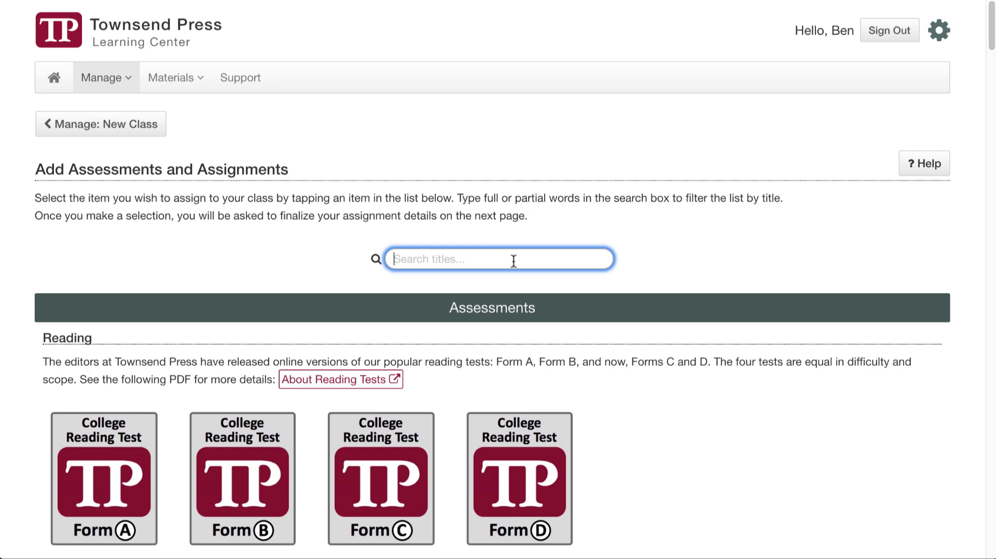
# - Search titles for 'ten steps' and open Ten Steps Plus: Skills Bank
pyautogui.write('ten steps')
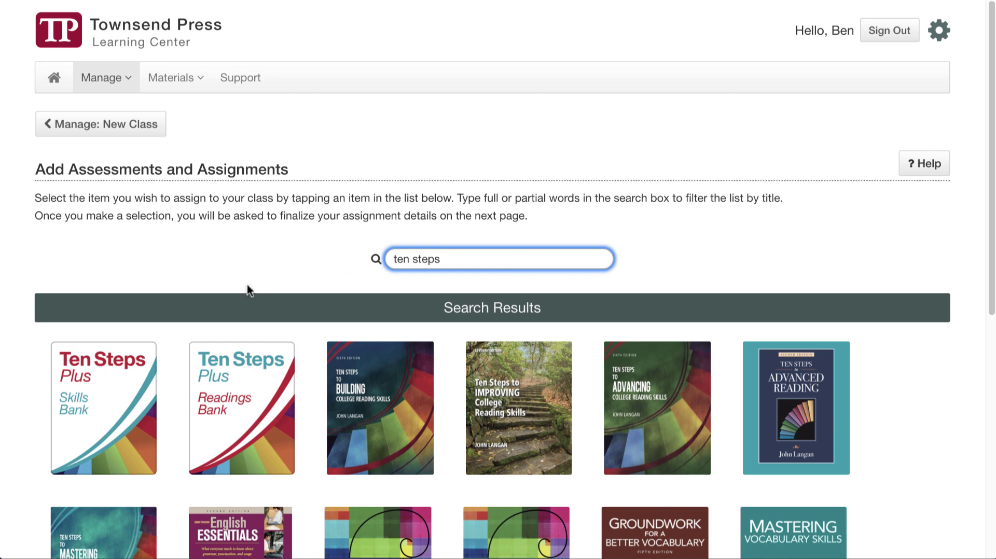
pyautogui.click(125, 371)
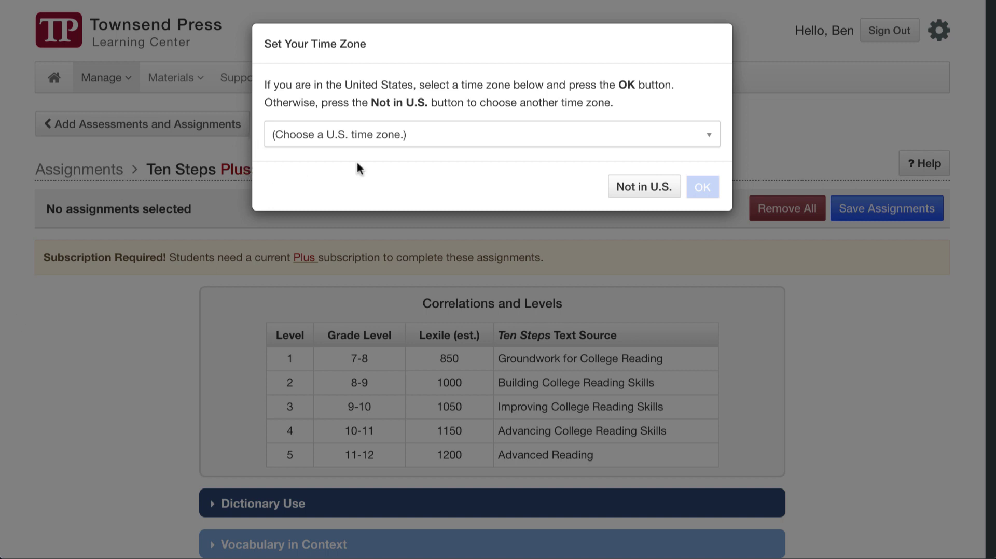
# - Choose Eastern Time in the Set Your Time Zone dialog and confirm it
pyautogui.click(394, 136)
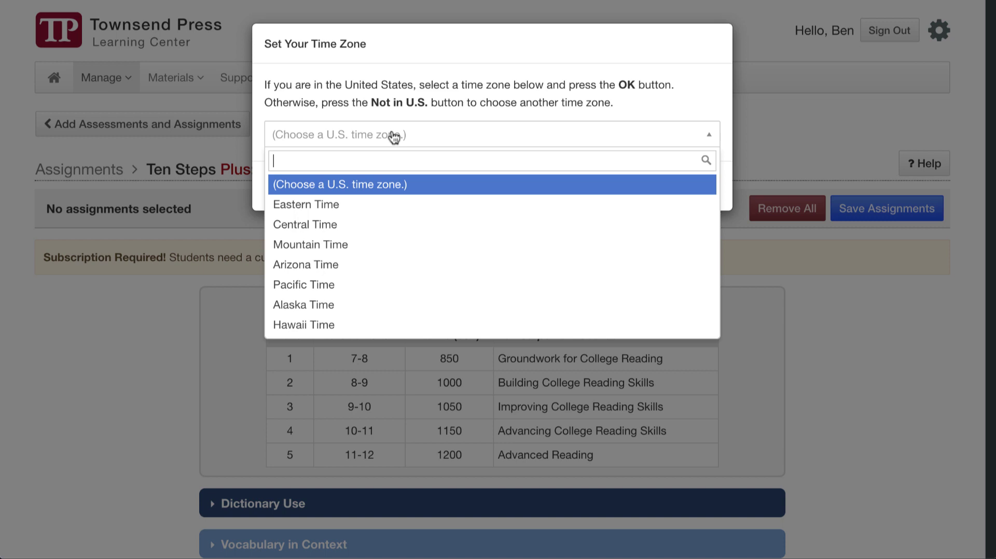
pyautogui.click(350, 204)
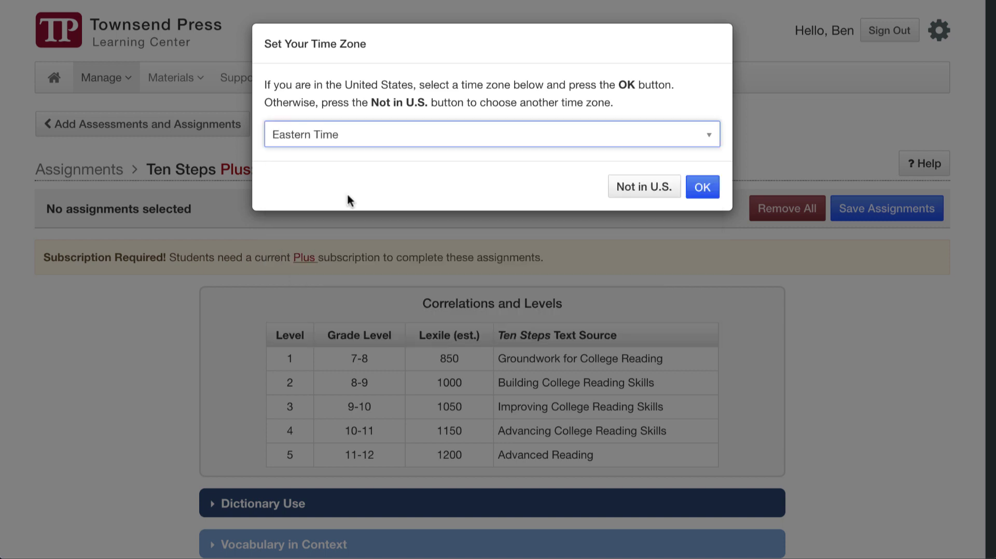
pyautogui.click(702, 188)
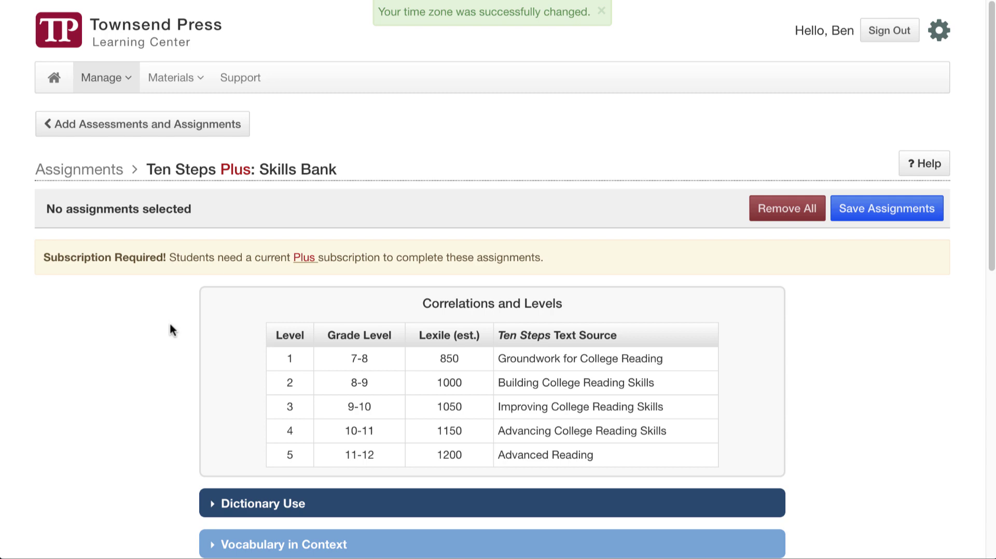
# - Expand the Main Ideas section to list its Level 1 and Level 2 exercises and tests
pyautogui.scroll(-4, 170, 326)
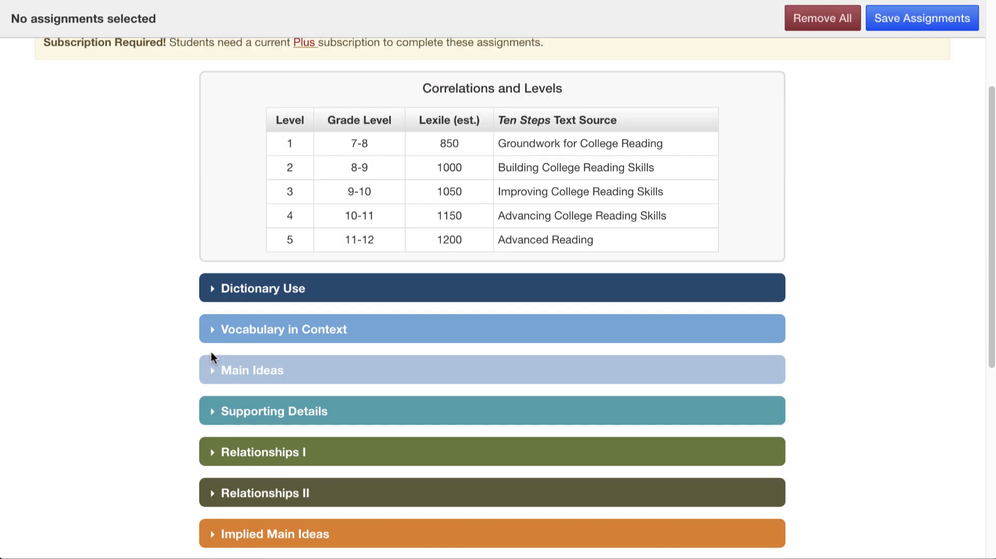
pyautogui.click(246, 380)
pyautogui.scroll(-3, 249, 380)
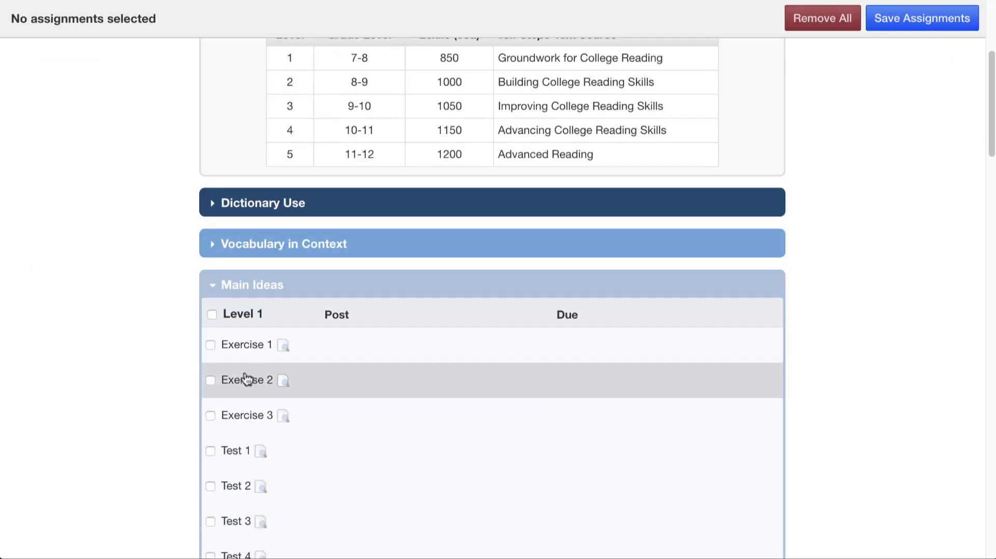
pyautogui.scroll(-1, 154, 368)
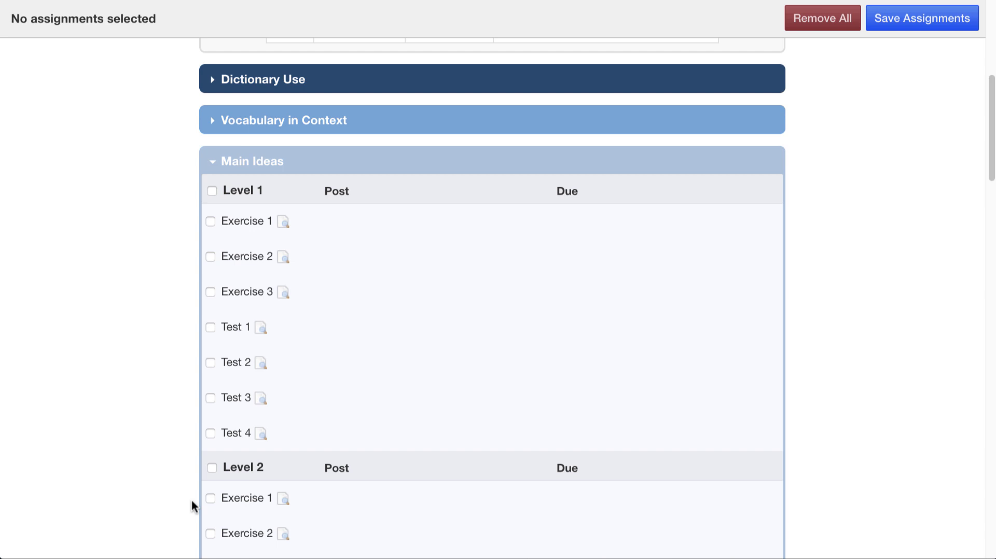
# - Select Main Ideas Level 1 Exercises 1–3 and set Exercise 1 to post 4/1/2020 8:00 am
pyautogui.click(211, 221)
pyautogui.click(210, 256)
pyautogui.click(210, 292)
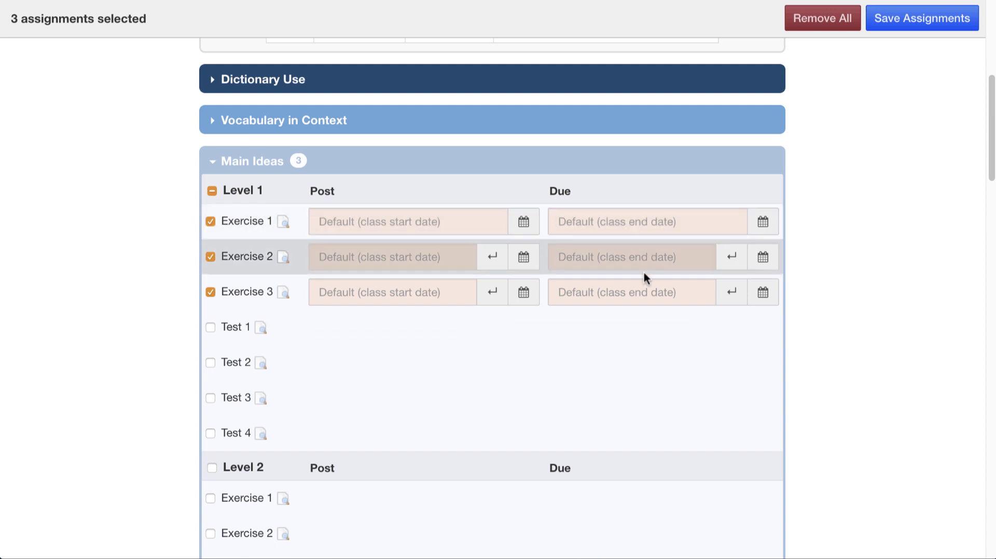
pyautogui.click(463, 228)
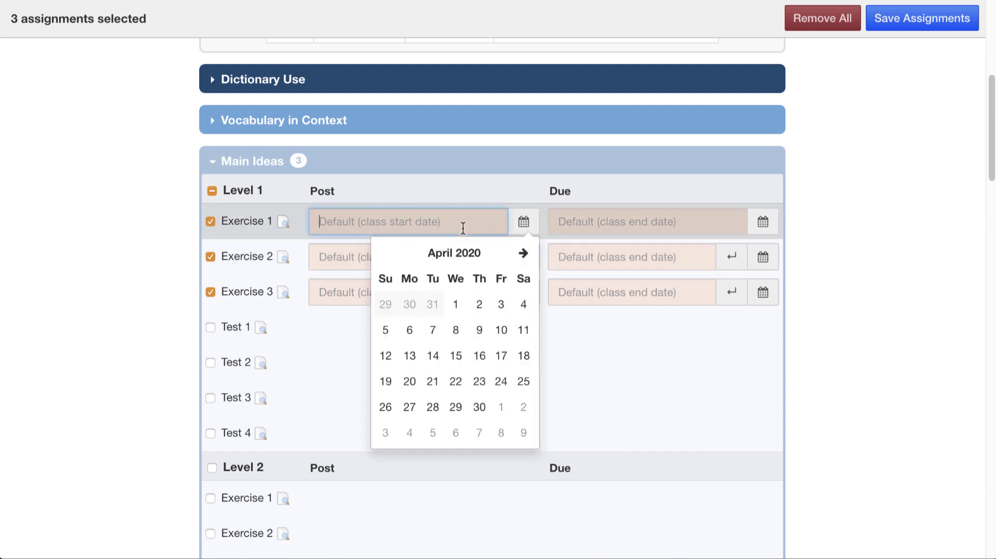
pyautogui.click(455, 310)
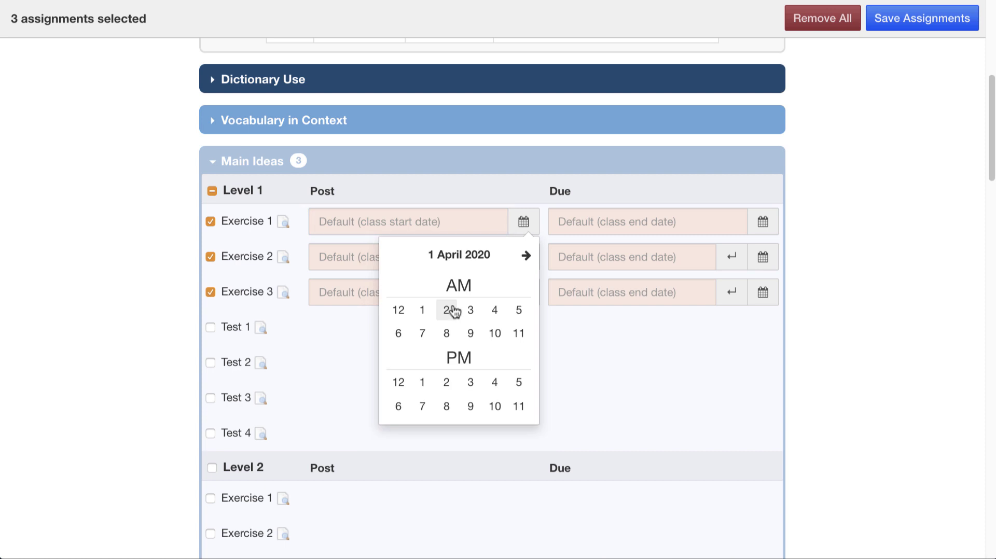
pyautogui.click(447, 334)
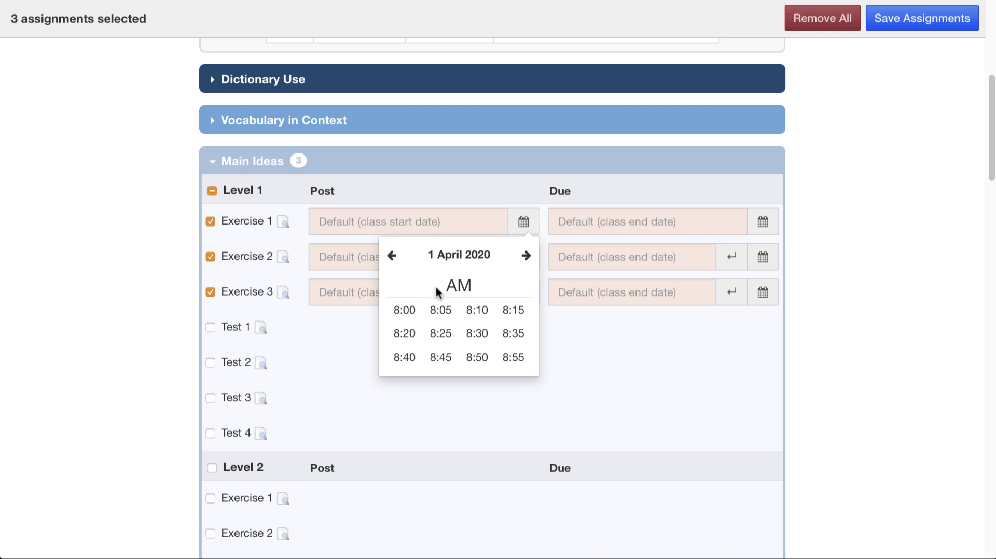
pyautogui.click(412, 308)
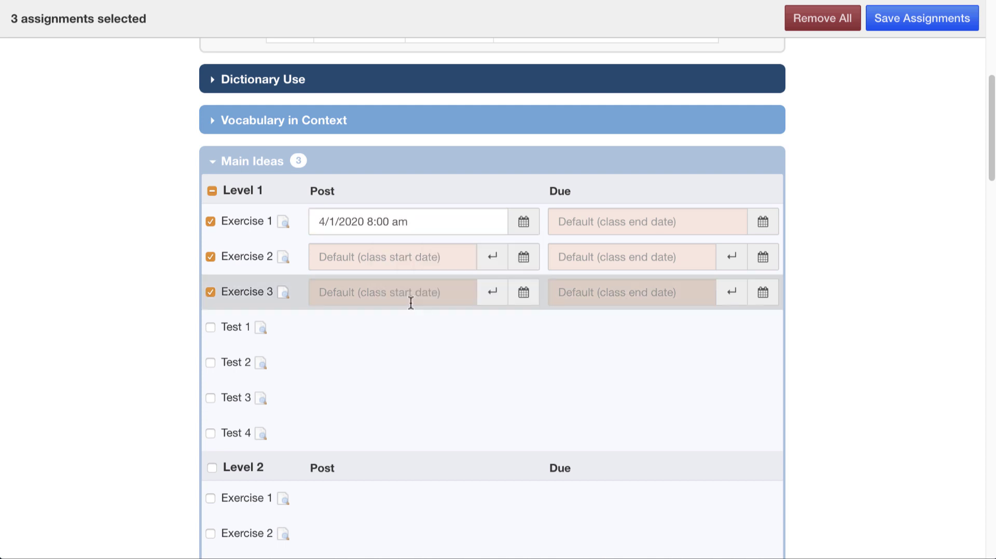
# - Make Exercise 1 due 4/3/2020 11:55 pm and copy both dates to Exercises 2 and 3
pyautogui.click(627, 221)
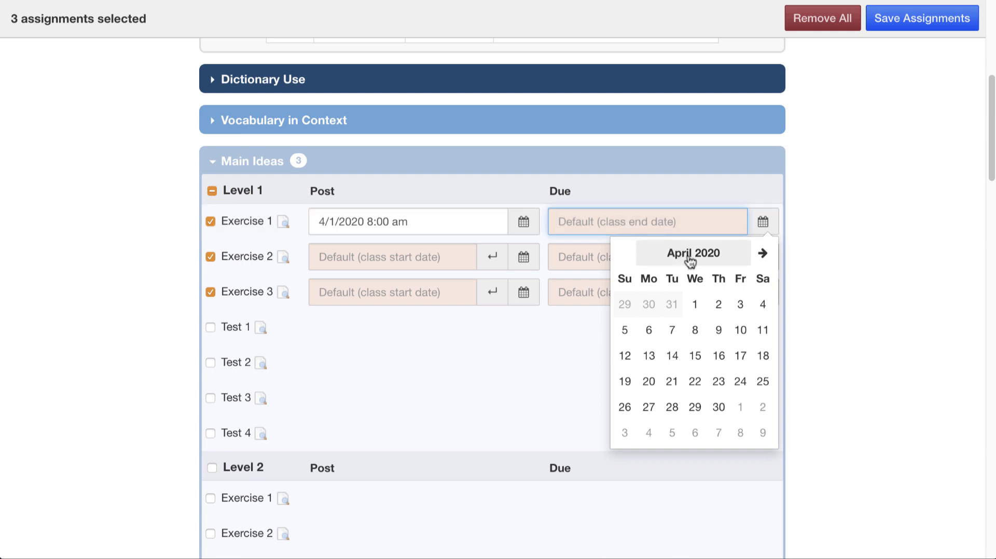
pyautogui.click(740, 305)
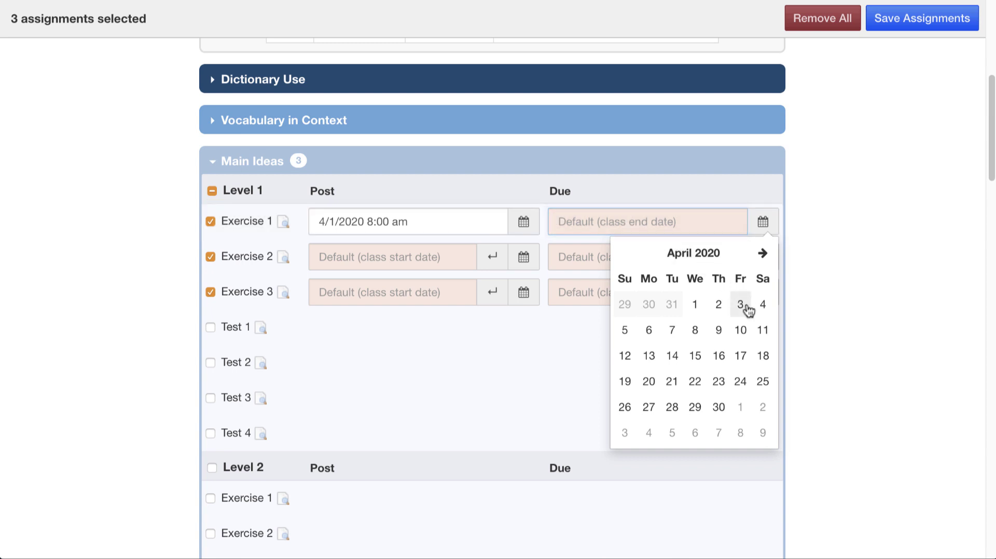
pyautogui.click(756, 404)
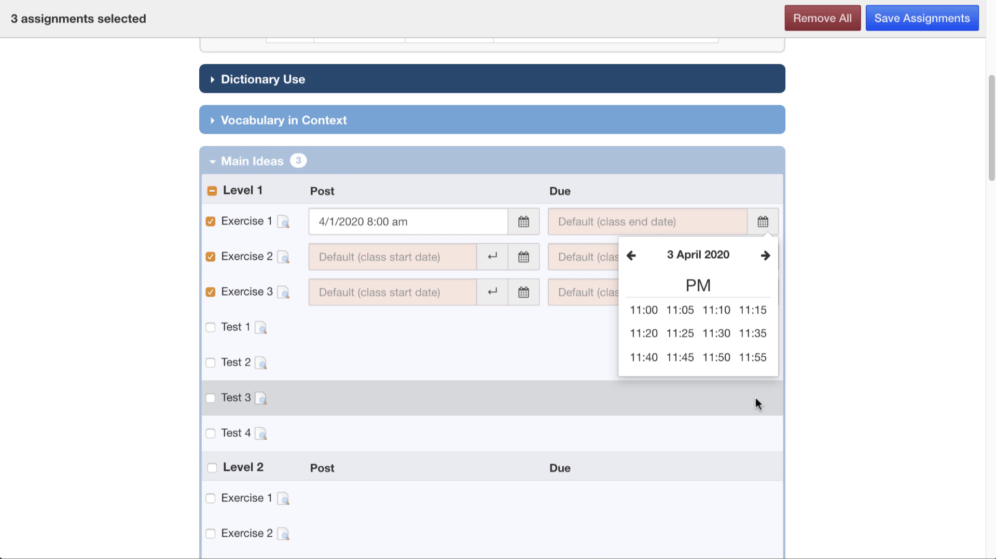
pyautogui.click(755, 358)
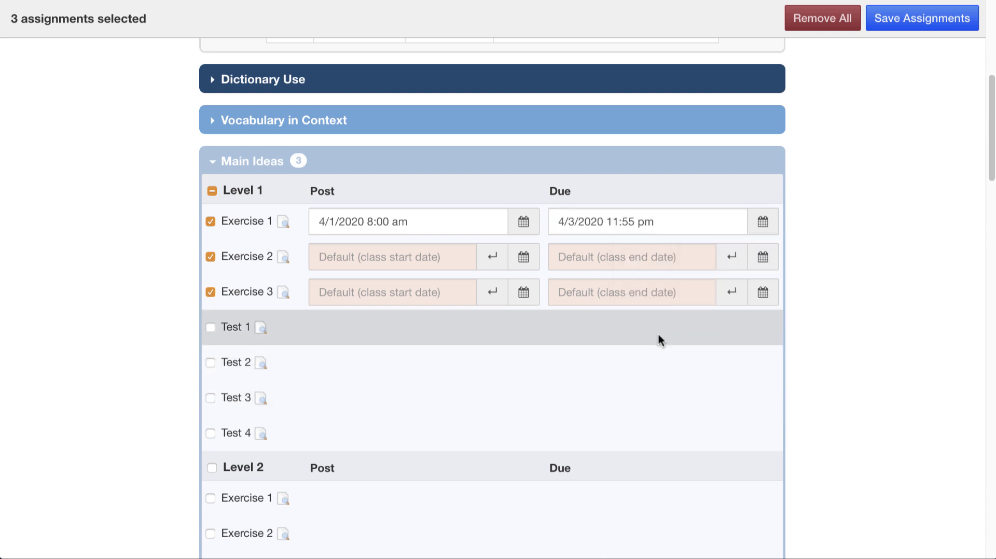
pyautogui.click(489, 265)
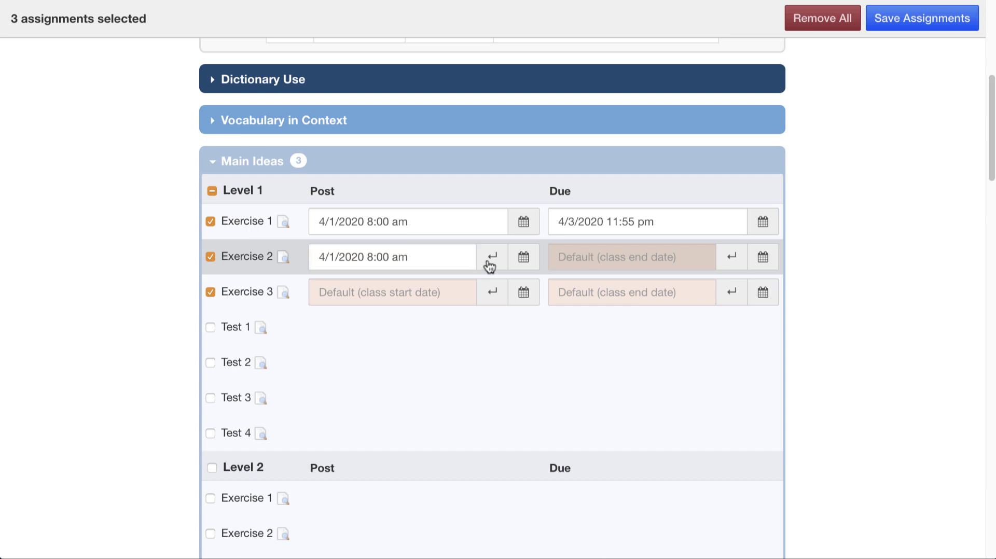
pyautogui.click(492, 293)
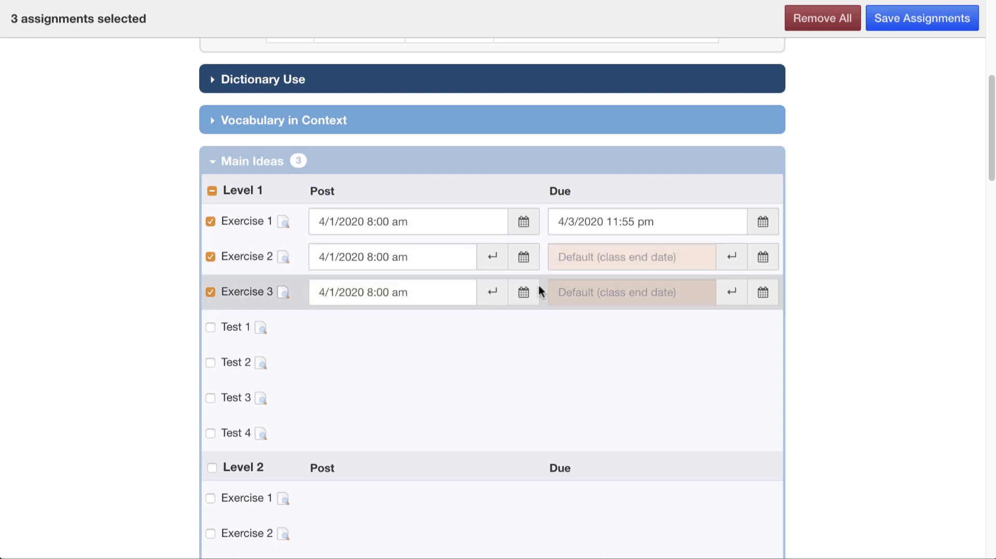
pyautogui.click(734, 259)
pyautogui.click(739, 294)
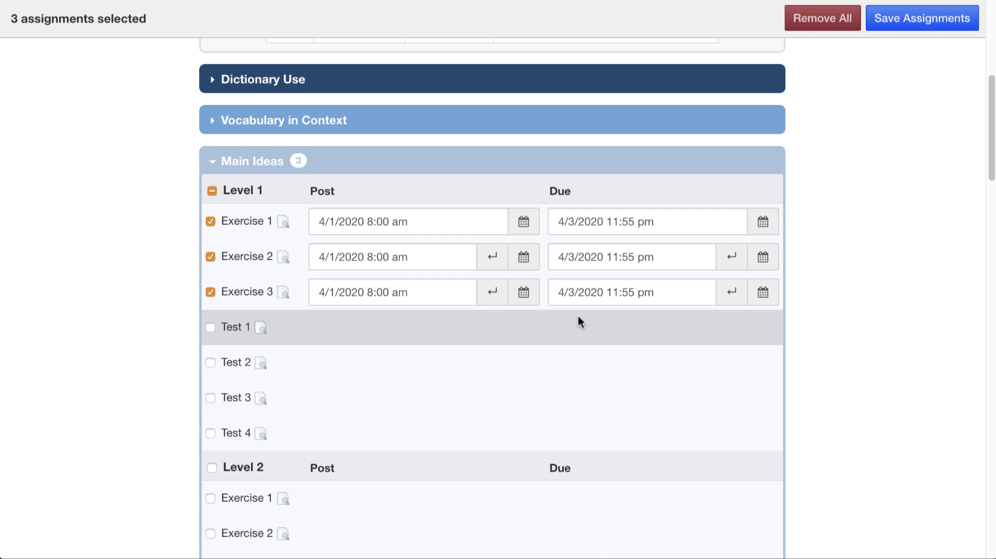
# - Select Main Ideas Level 1 Tests 1 and 2 and set Test 1 to post 4/4/2020 8:00 am
pyautogui.click(209, 328)
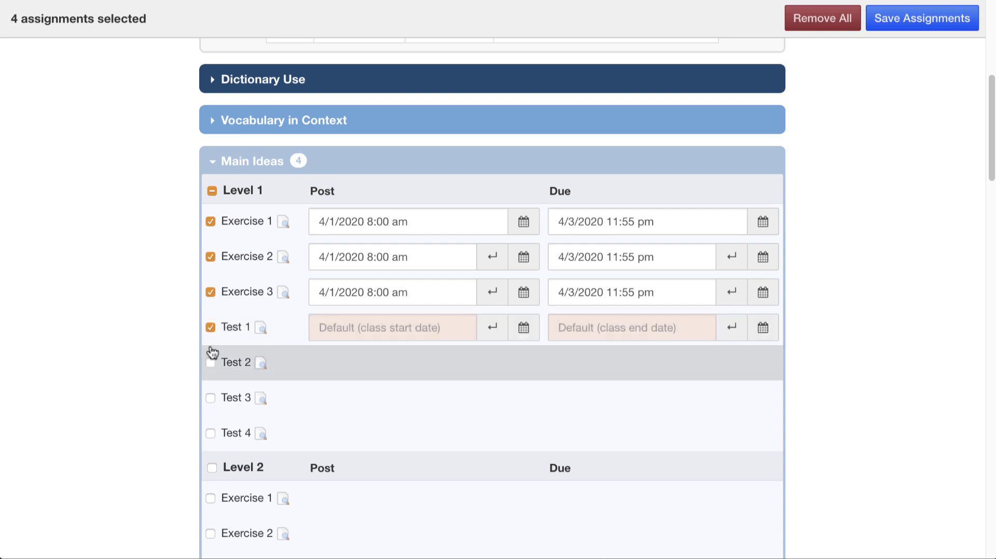
pyautogui.click(210, 362)
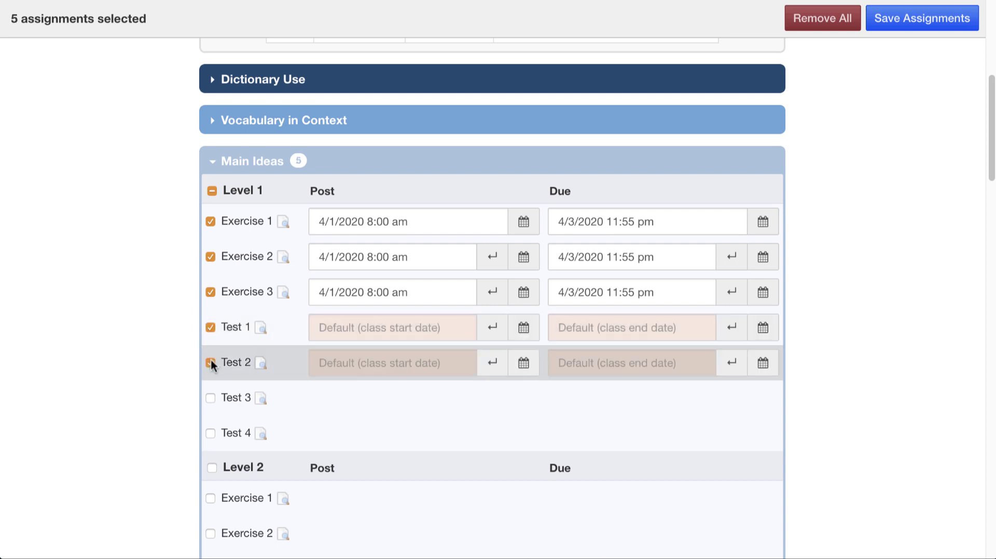
pyautogui.click(523, 328)
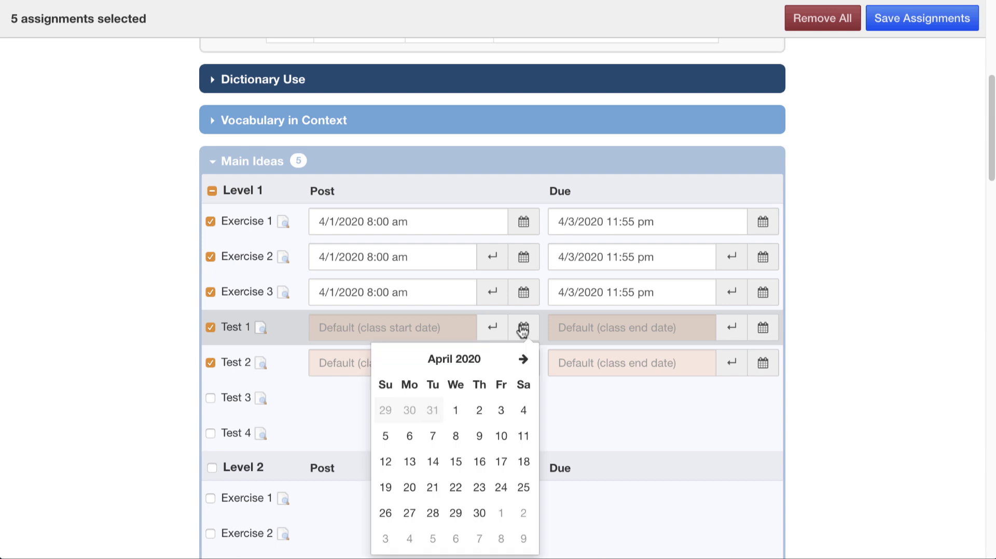
pyautogui.click(524, 415)
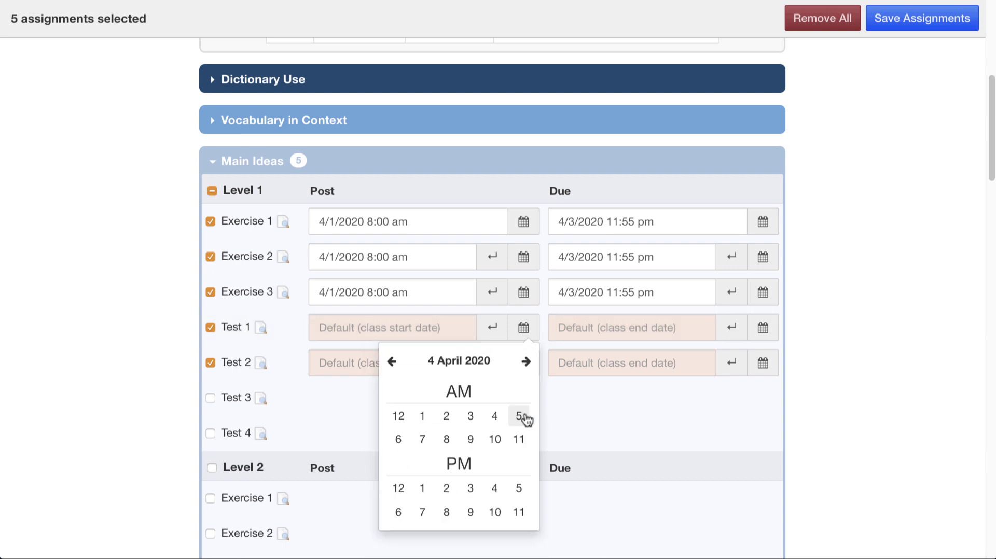
pyautogui.click(449, 438)
pyautogui.click(400, 414)
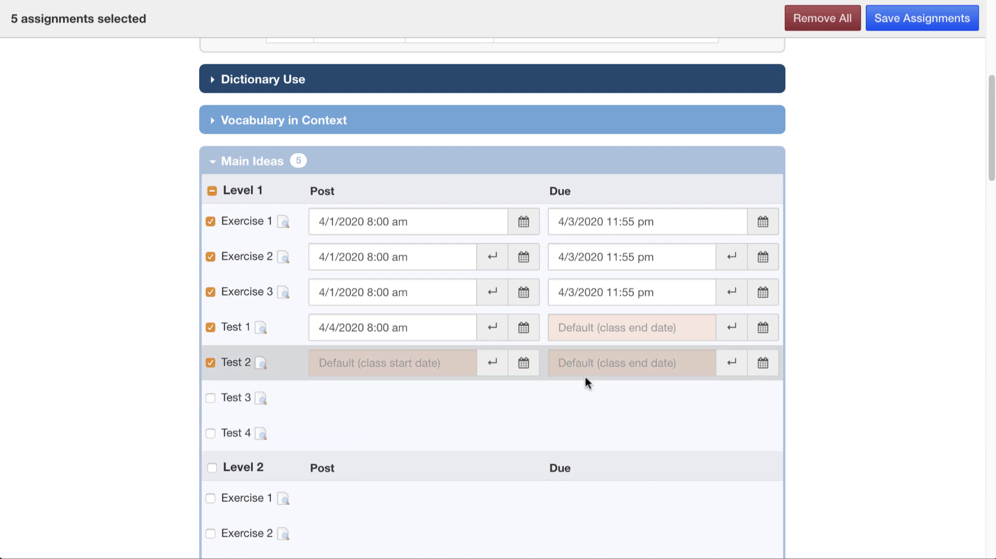
# - Make Test 1 due 4/4/2020 11:55 pm and copy both dates to Test 2
pyautogui.click(764, 328)
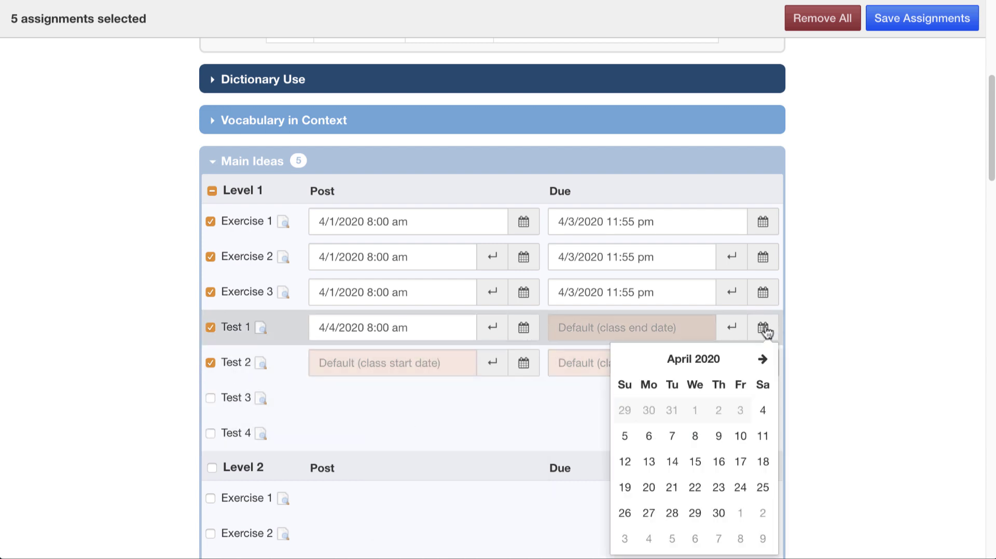
pyautogui.click(763, 412)
pyautogui.click(758, 511)
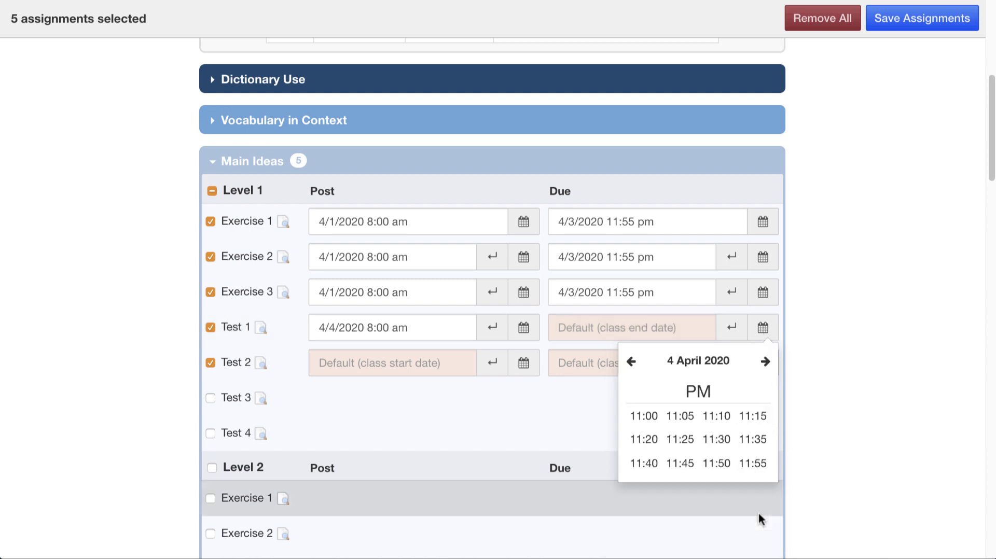
pyautogui.click(757, 467)
pyautogui.click(729, 367)
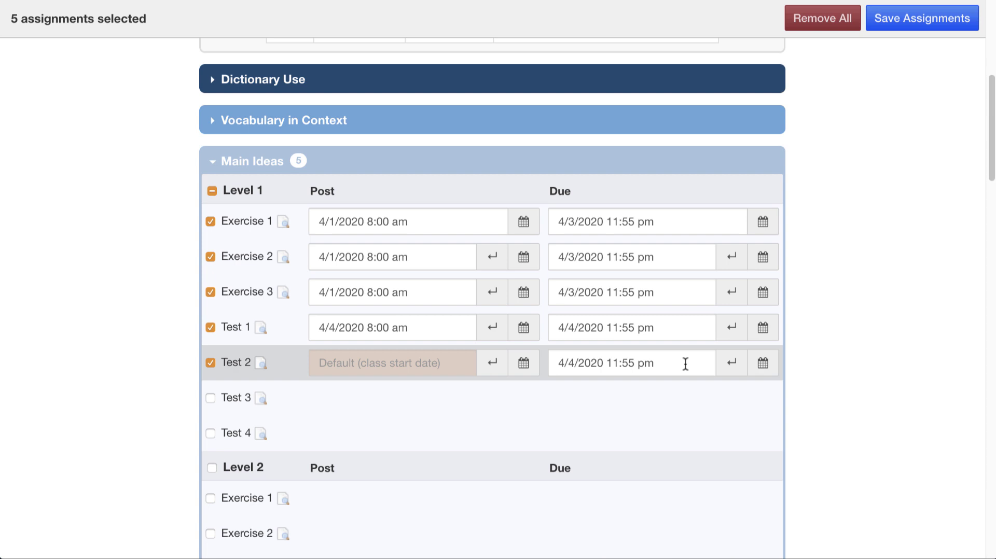
pyautogui.click(494, 367)
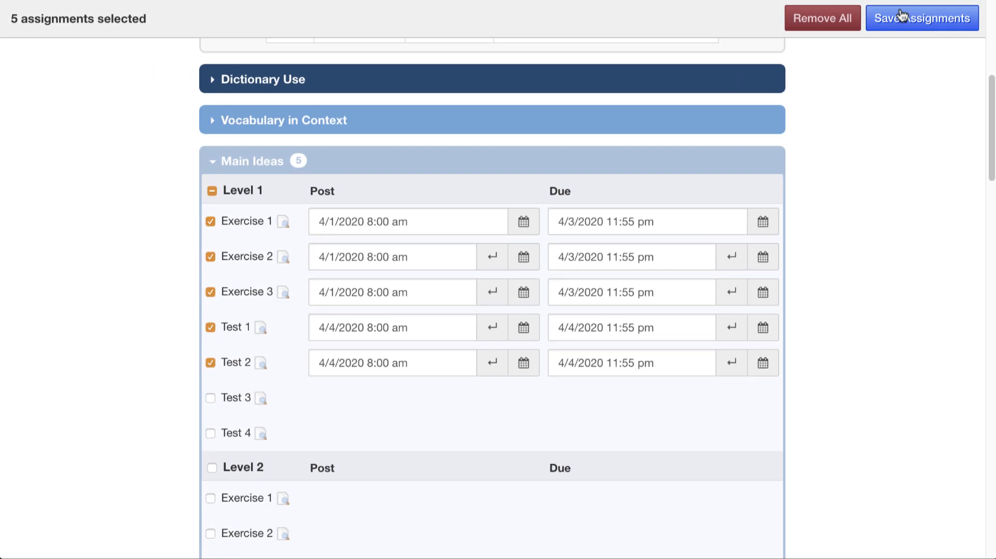
# - Save the five Skills Bank assignments and sort the class list by post date, due date, then title
pyautogui.click(901, 17)
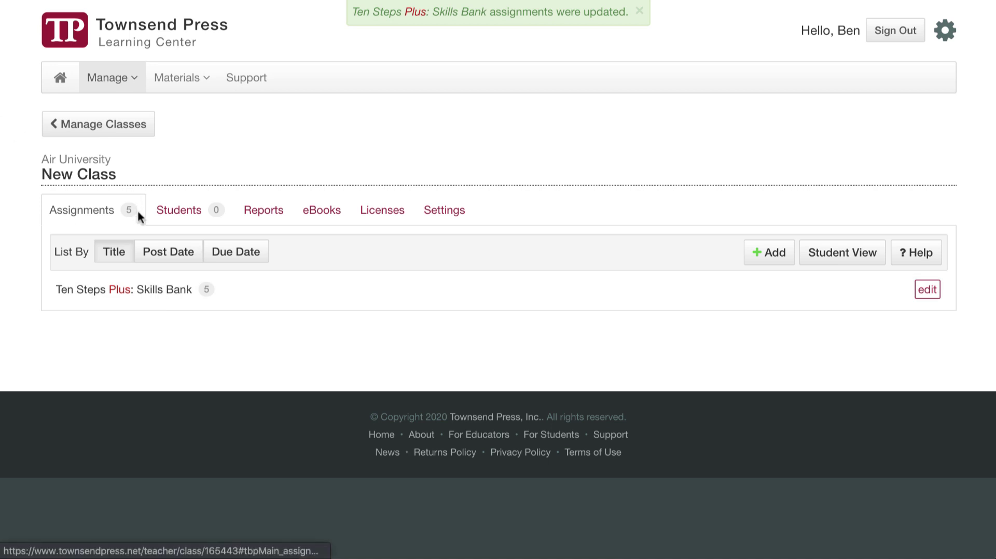
pyautogui.click(165, 257)
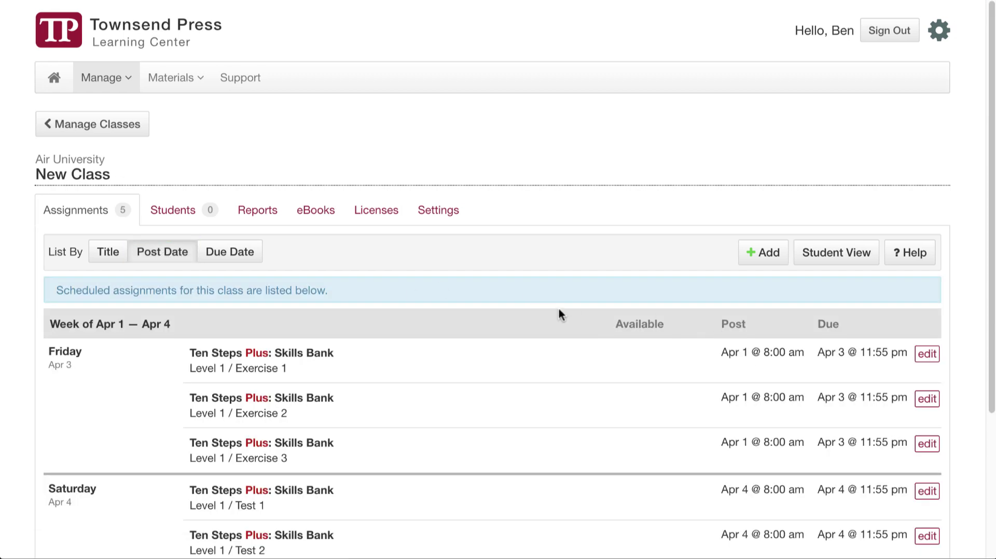
pyautogui.click(211, 254)
pyautogui.click(117, 256)
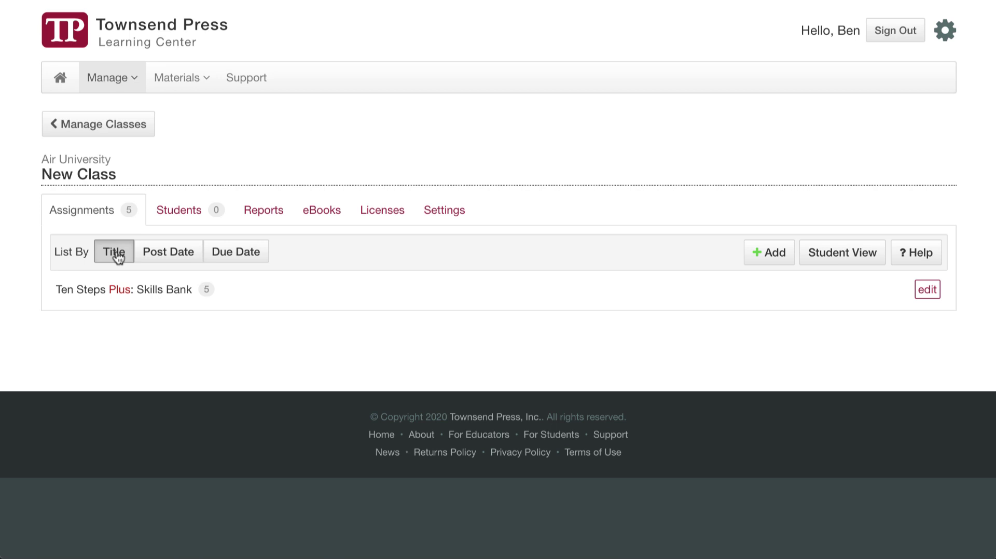
# - Add undated Dictionary Use Level 1 Exercise 1 to the Skills Bank assignments and save
pyautogui.click(925, 291)
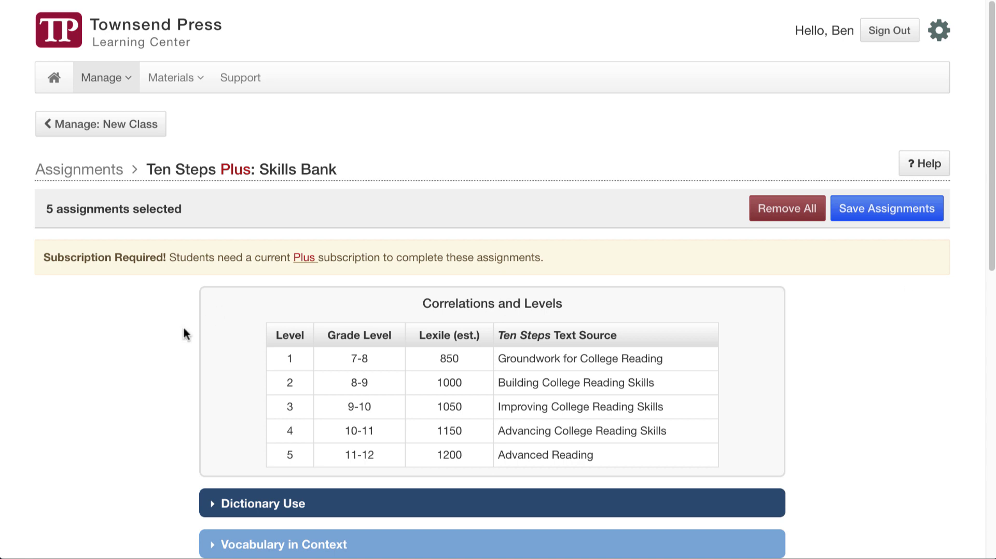
pyautogui.scroll(-2, 184, 325)
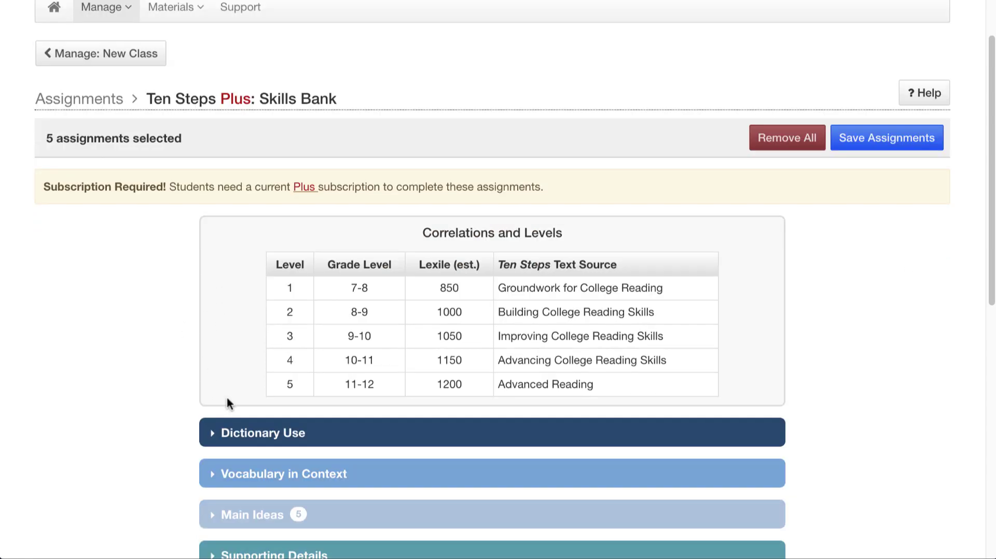
pyautogui.click(249, 434)
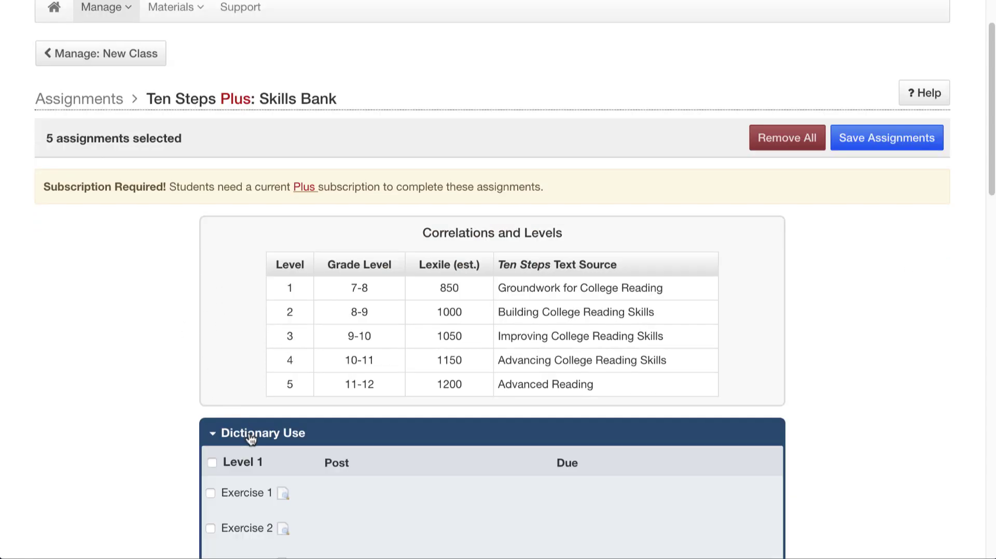
pyautogui.click(210, 493)
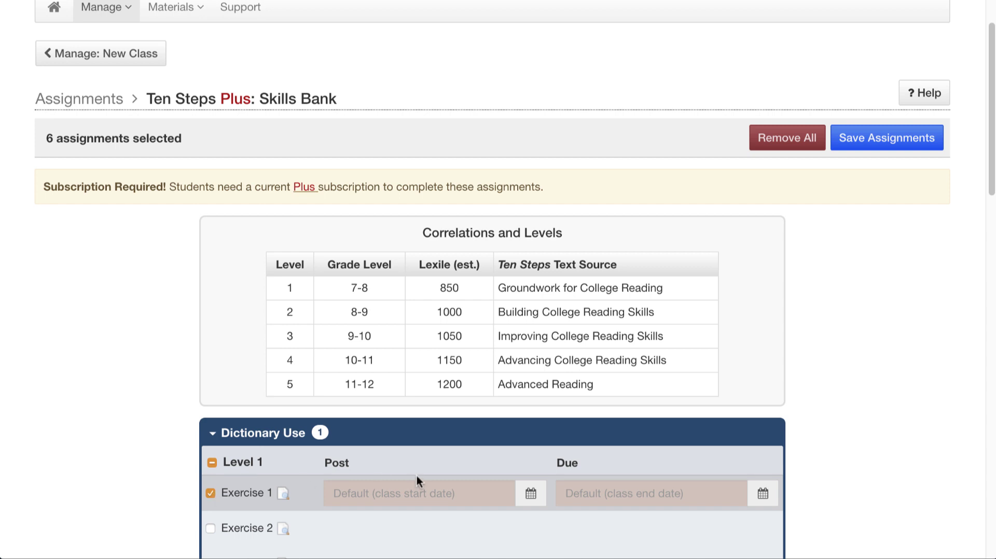
pyautogui.click(880, 139)
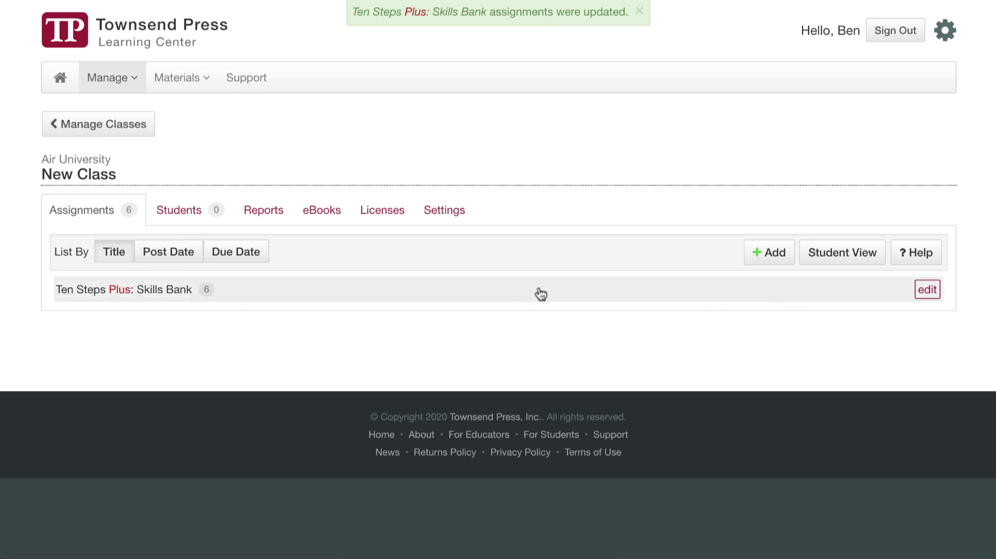
pyautogui.click(157, 252)
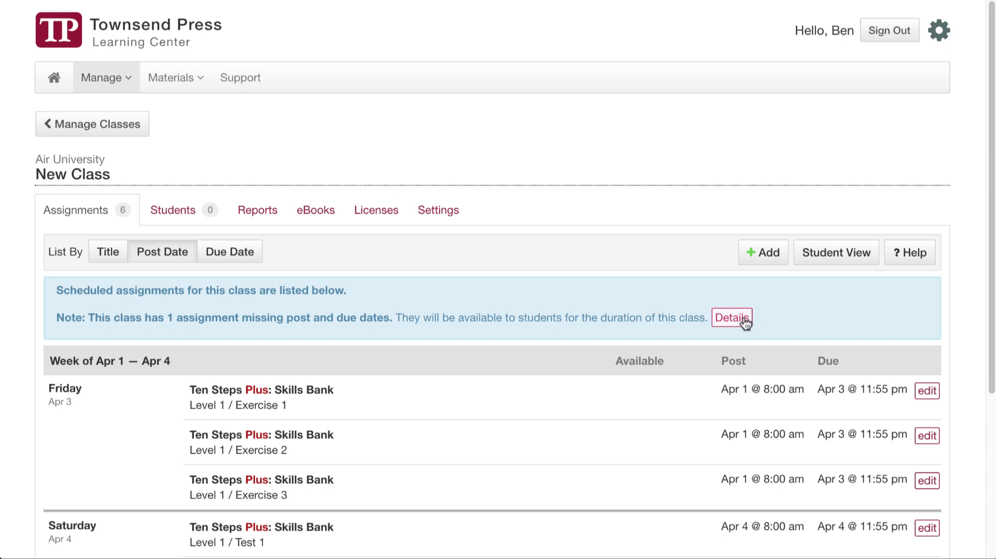
pyautogui.click(111, 253)
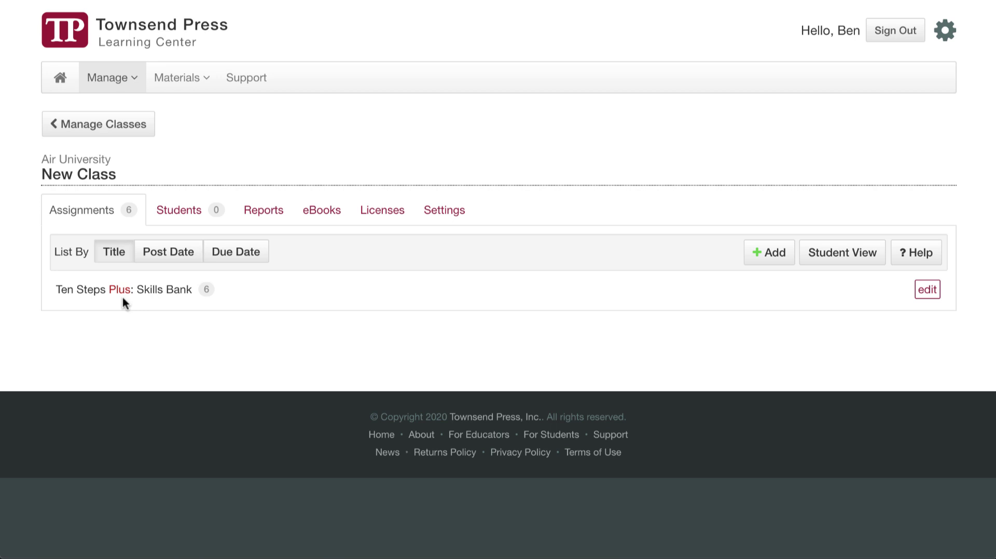
# - Choose College Reading Test—Form A and set it to post 4/1/2020 12:00 am
pyautogui.click(784, 255)
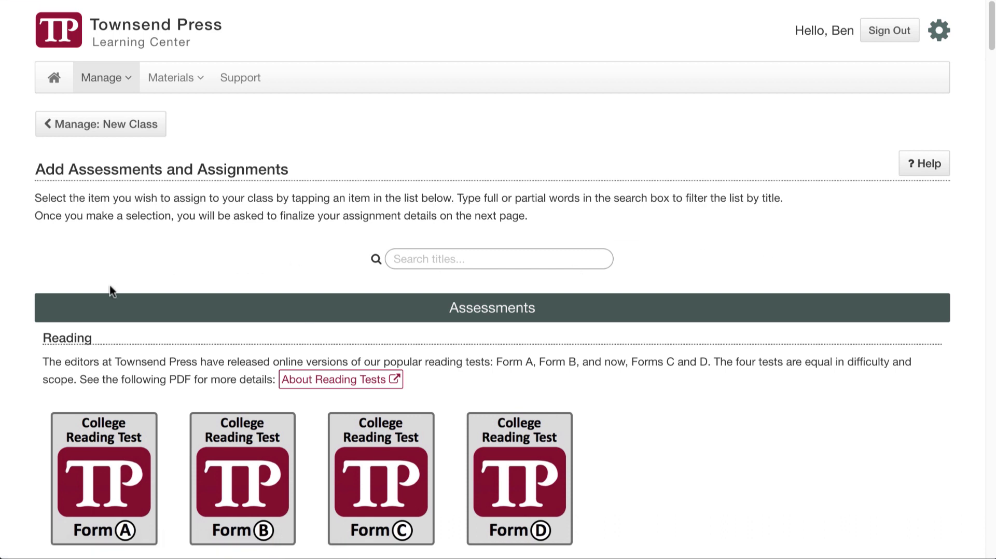
pyautogui.click(128, 454)
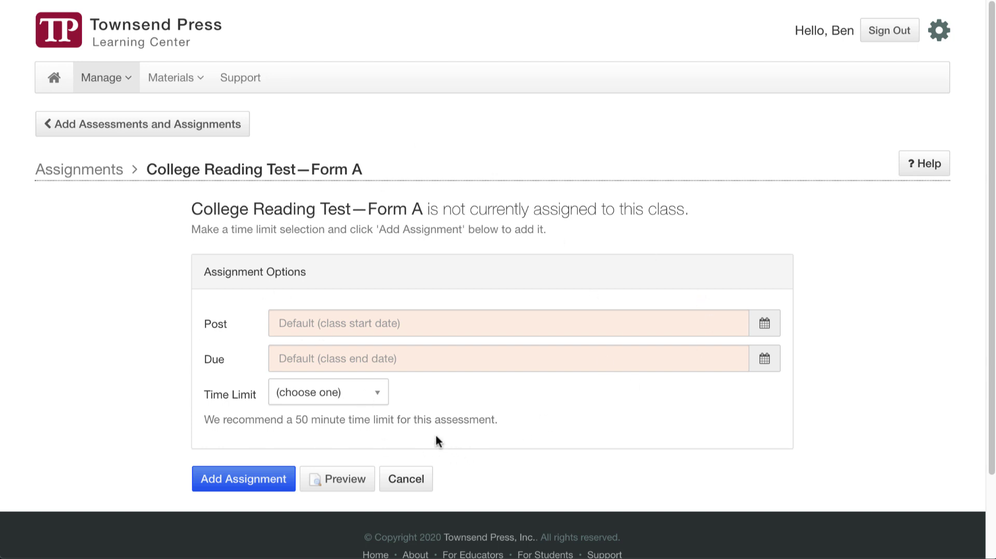
pyautogui.click(393, 323)
pyautogui.click(696, 406)
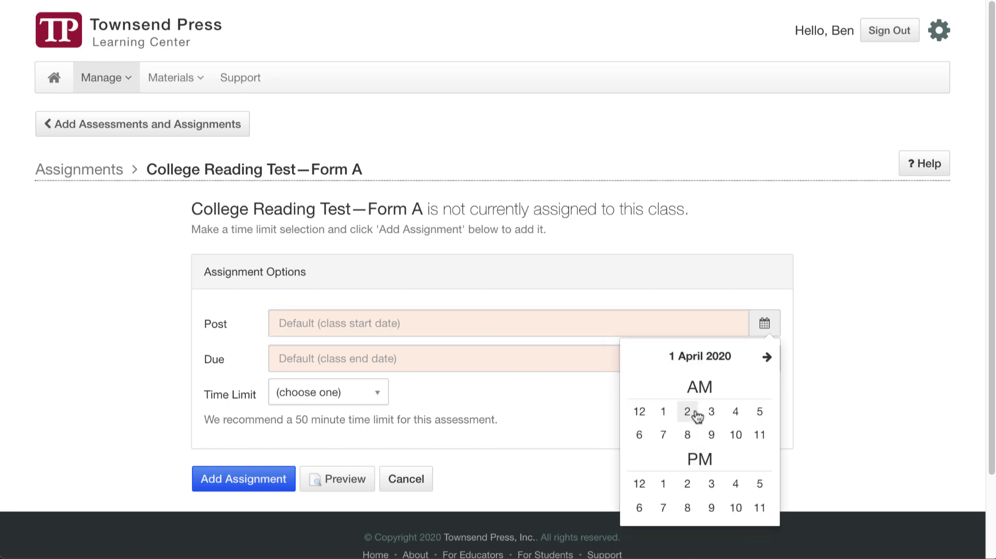
pyautogui.click(640, 411)
pyautogui.click(643, 412)
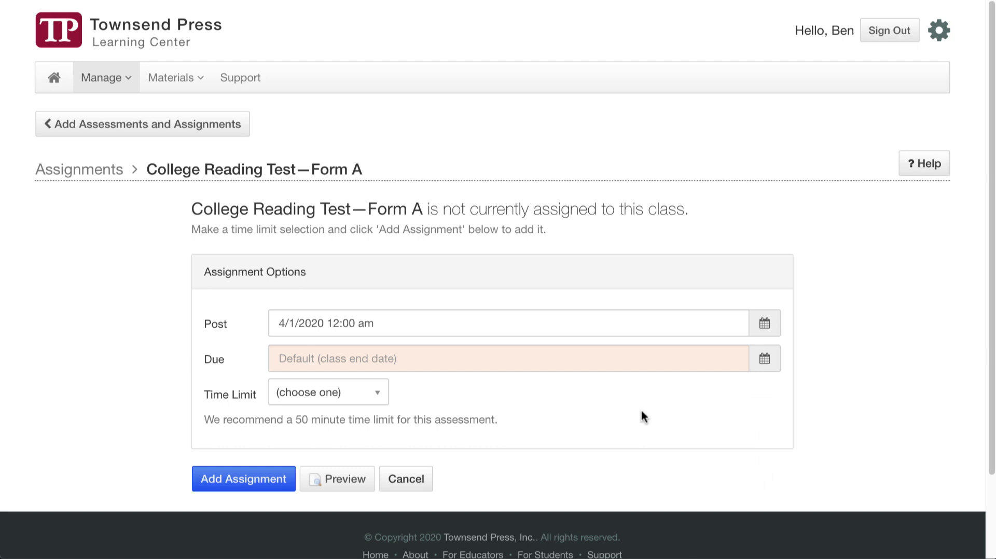
# - Make Form A due 4/1/2020 11:55 pm with a 45-minute time limit
pyautogui.click(561, 359)
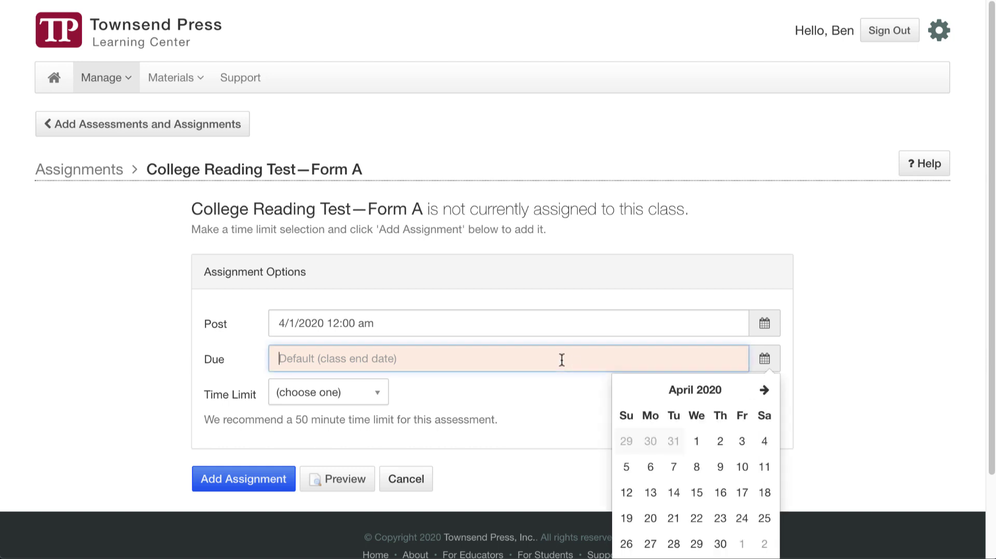
pyautogui.click(695, 440)
pyautogui.click(764, 542)
pyautogui.click(755, 496)
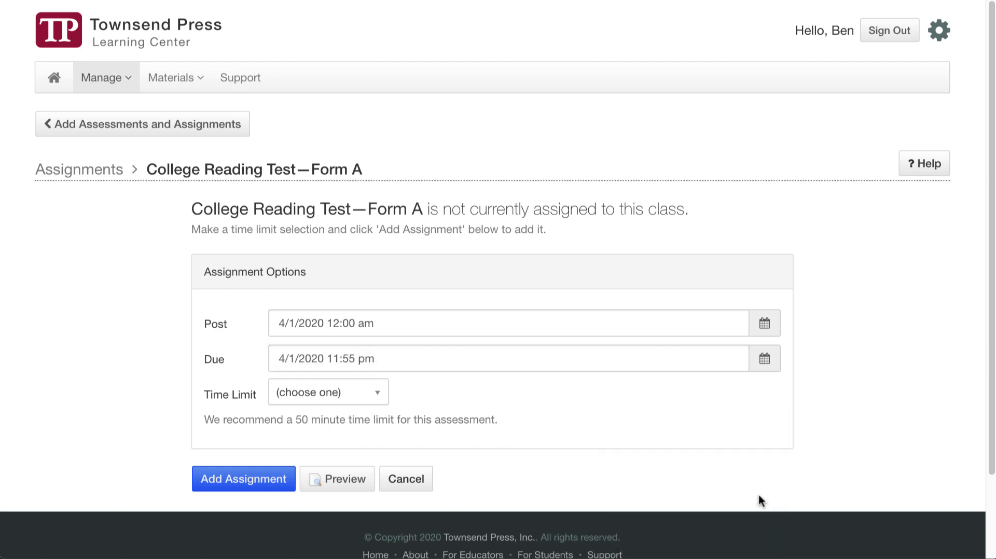
pyautogui.click(332, 402)
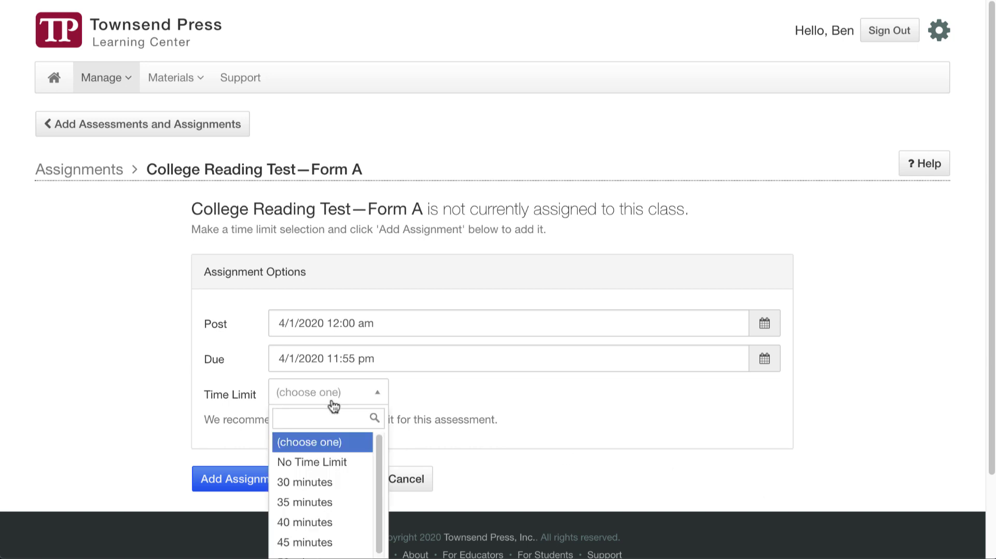
pyautogui.click(444, 418)
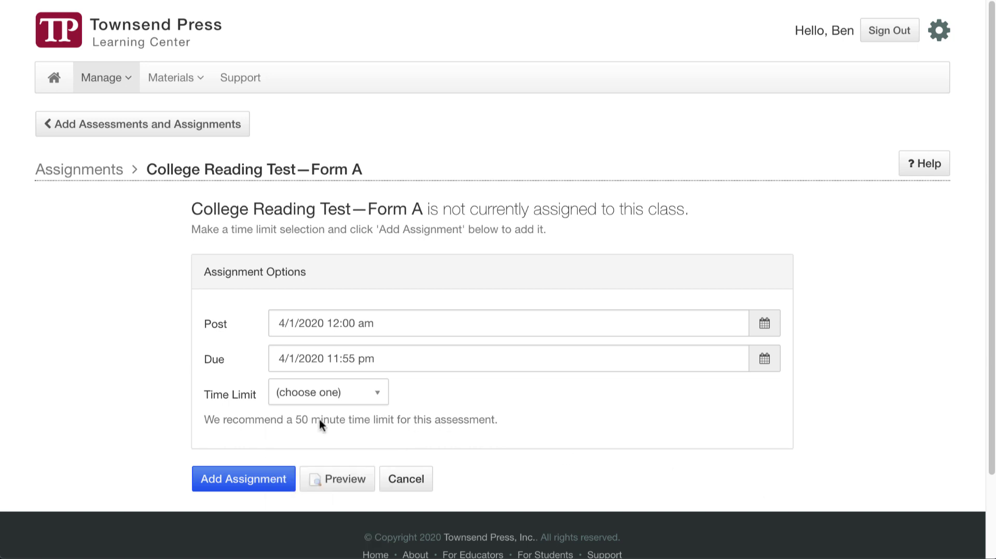
pyautogui.click(313, 393)
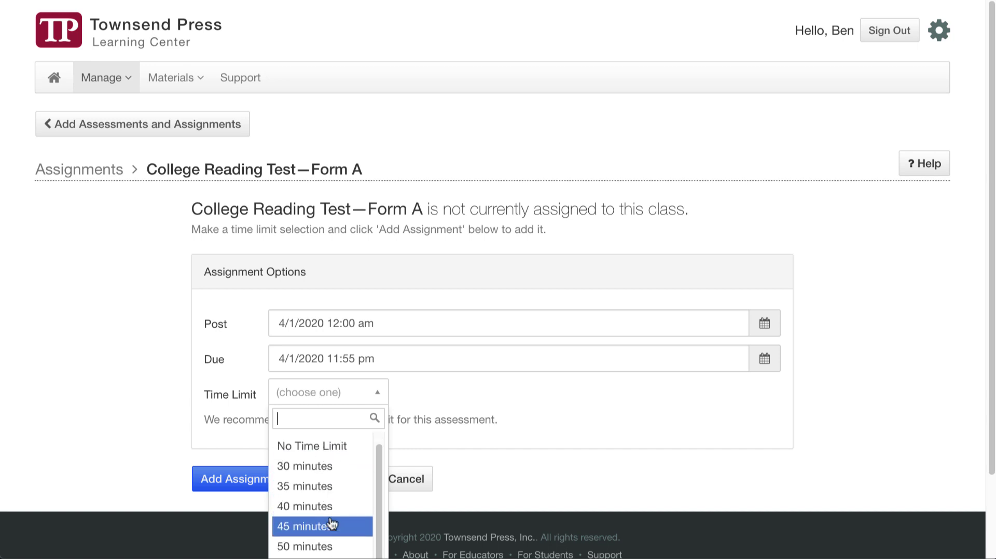
pyautogui.click(331, 525)
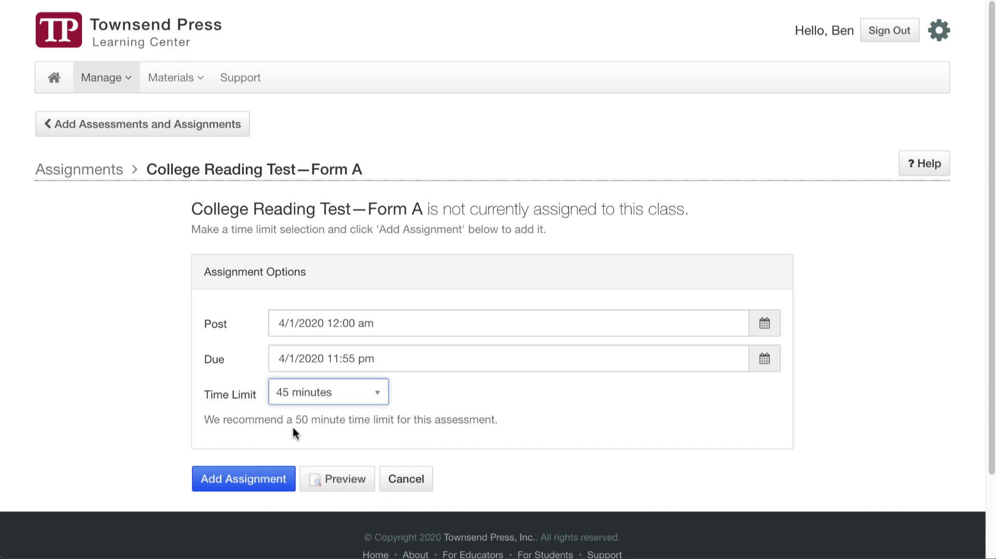
# - Preview the Form A test questions, then add the test as a New Class assignment
pyautogui.click(343, 482)
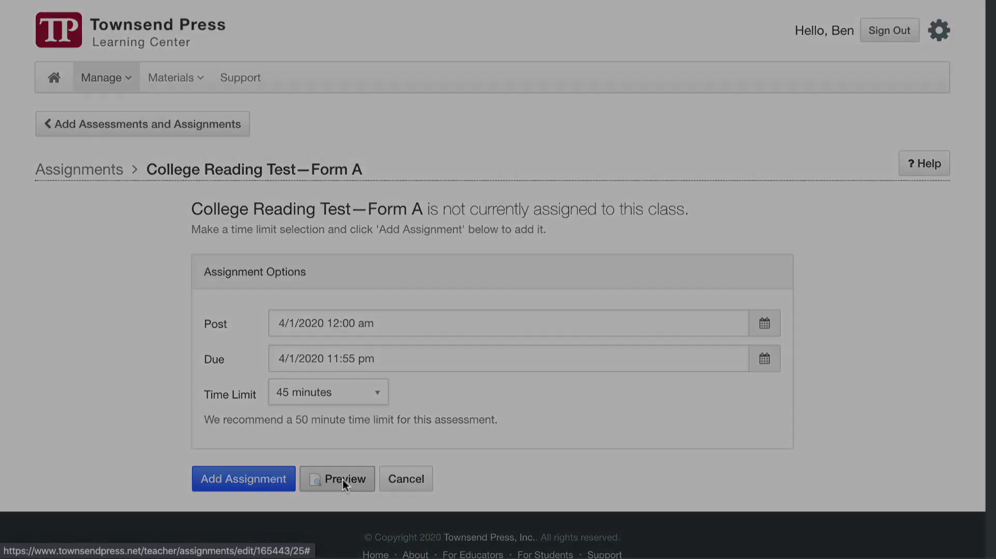
pyautogui.scroll(-7, 431, 312)
pyautogui.scroll(-15, 434, 317)
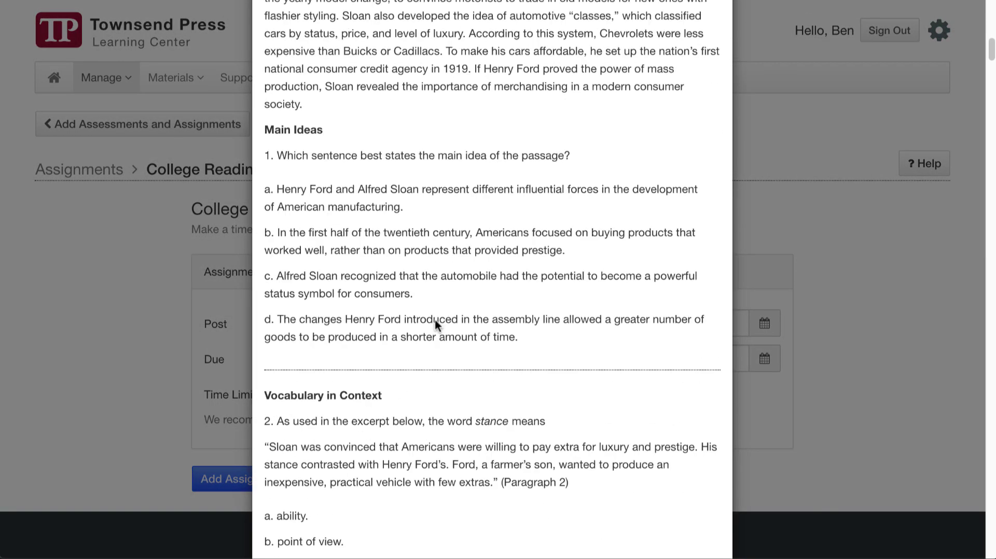
pyautogui.click(153, 344)
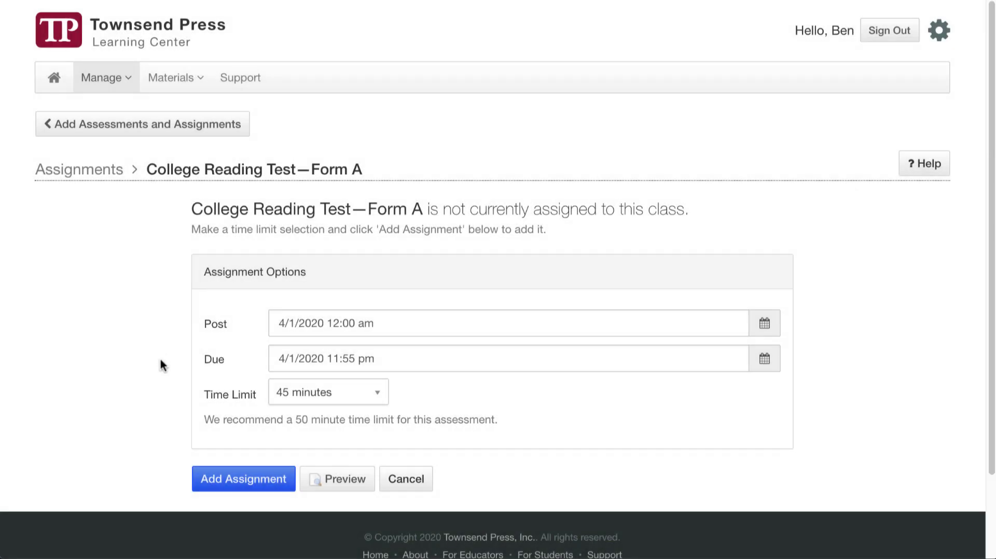
pyautogui.click(263, 479)
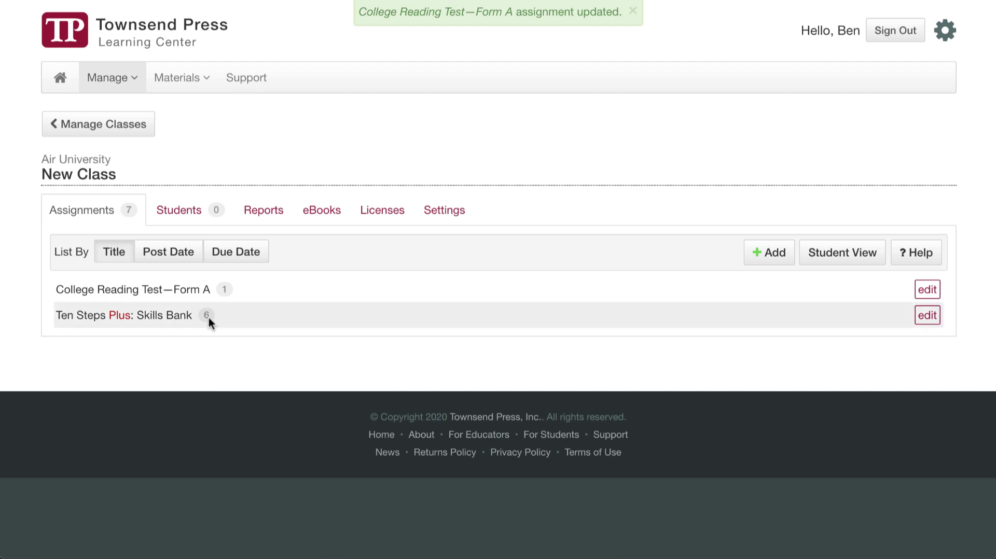
# - Preview Dictionary Use Exercise 1 from the Skills Bank editor, then save the Skills Bank assignments
pyautogui.click(927, 321)
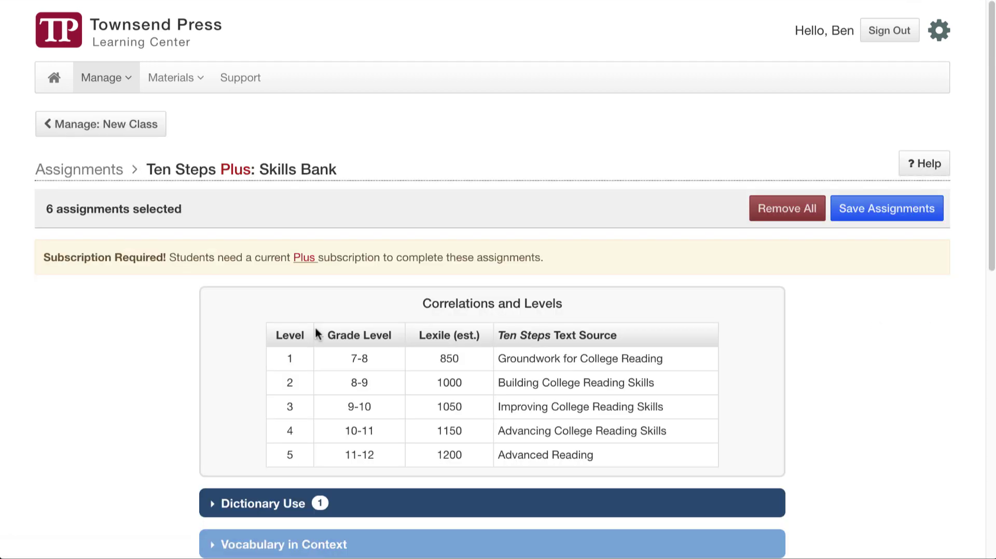
pyautogui.click(277, 508)
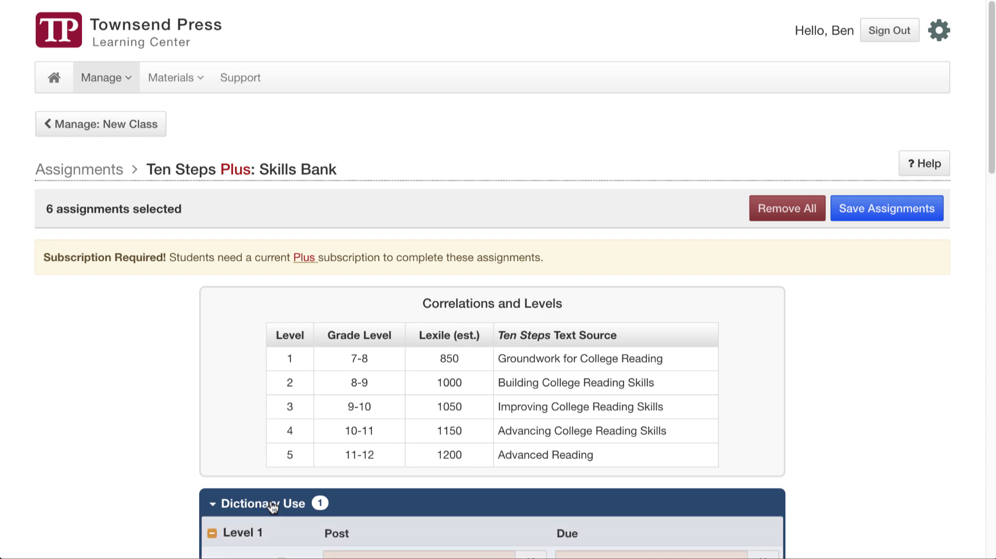
pyautogui.scroll(-1, 272, 508)
pyautogui.scroll(-1, 273, 507)
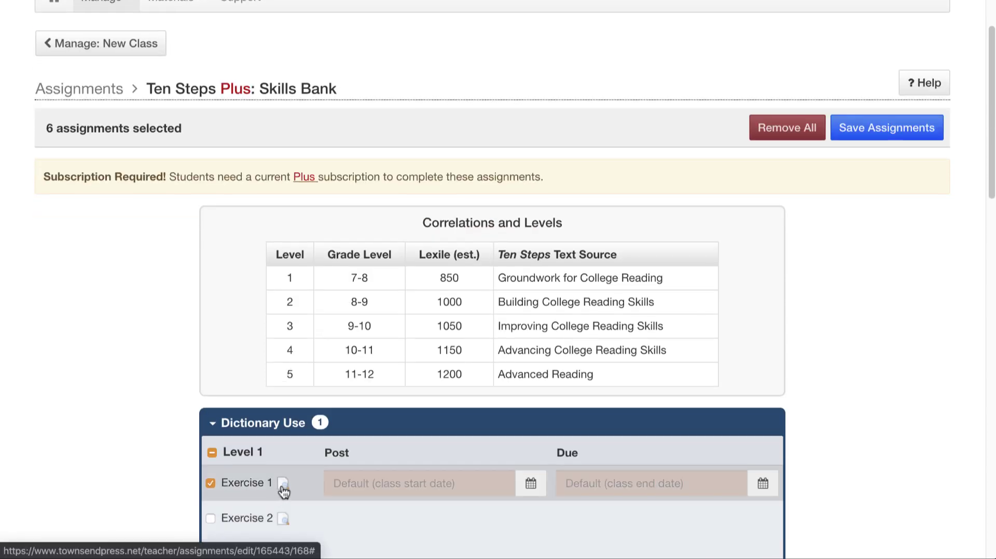
pyautogui.click(283, 485)
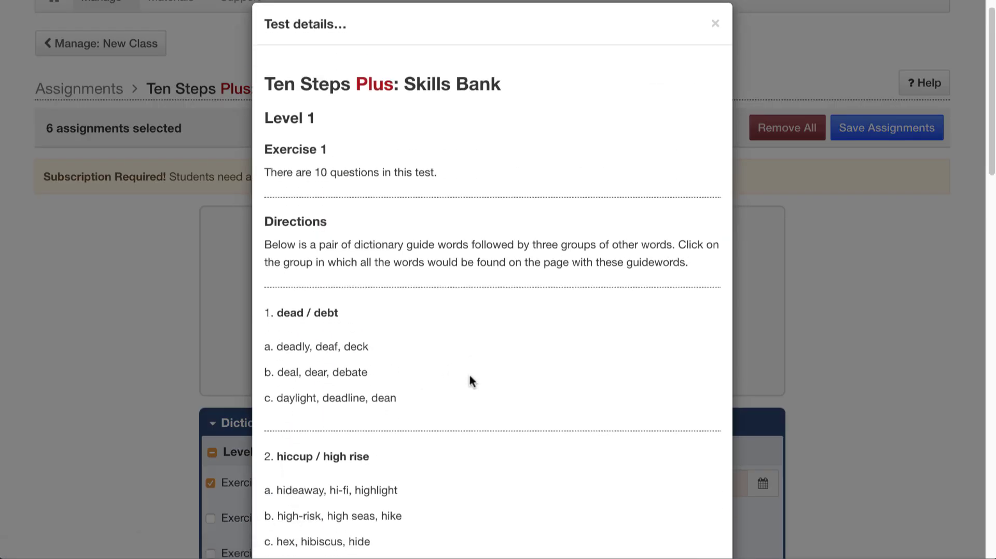
pyautogui.scroll(-7, 470, 379)
pyautogui.scroll(-15, 468, 378)
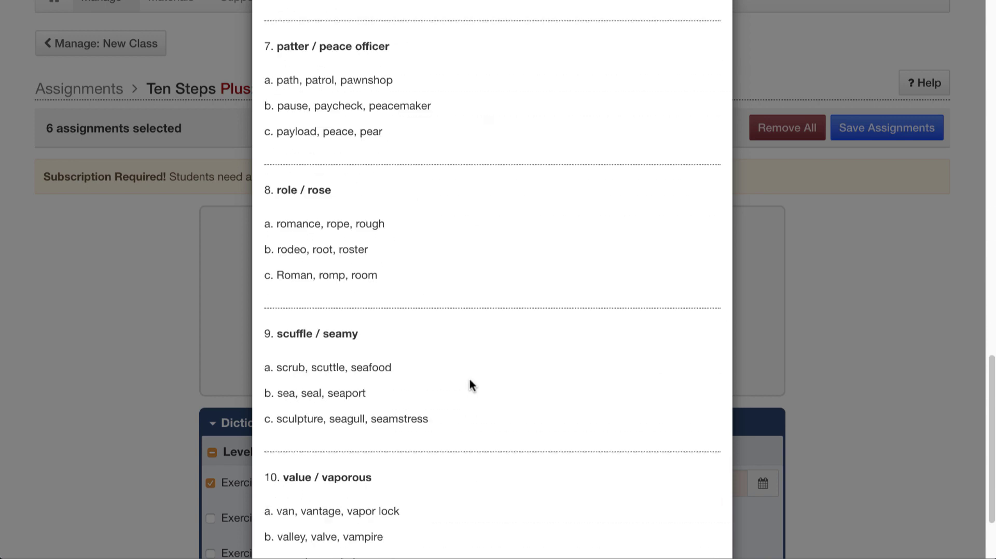
pyautogui.click(163, 371)
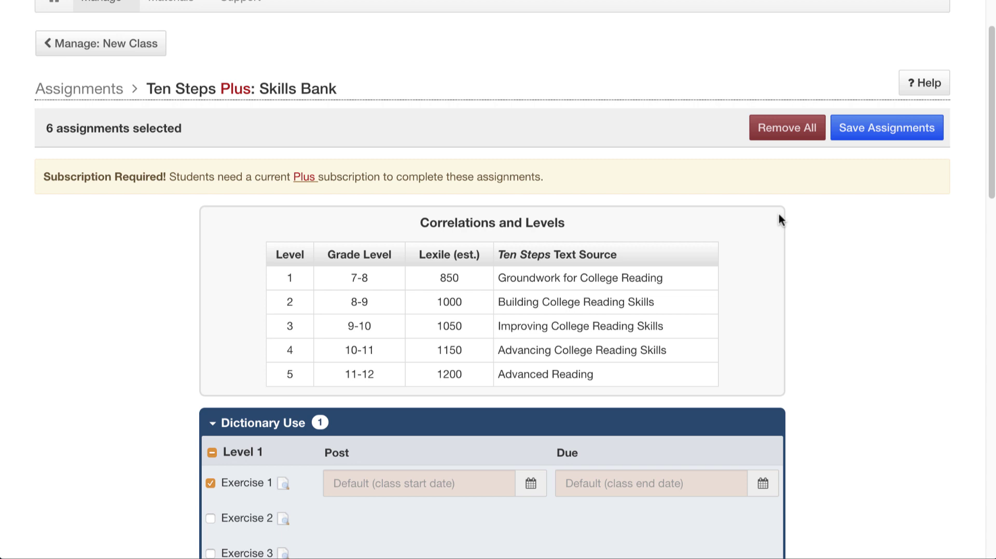
pyautogui.click(858, 131)
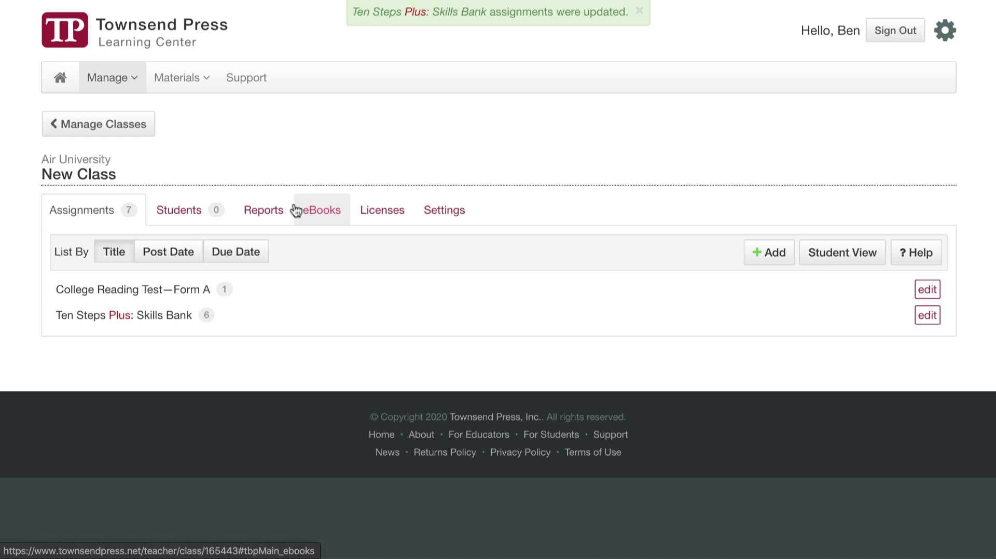
# - Switch New Class to Student View and open the Ten Steps Plus: Skills Bank assignments
pyautogui.click(822, 258)
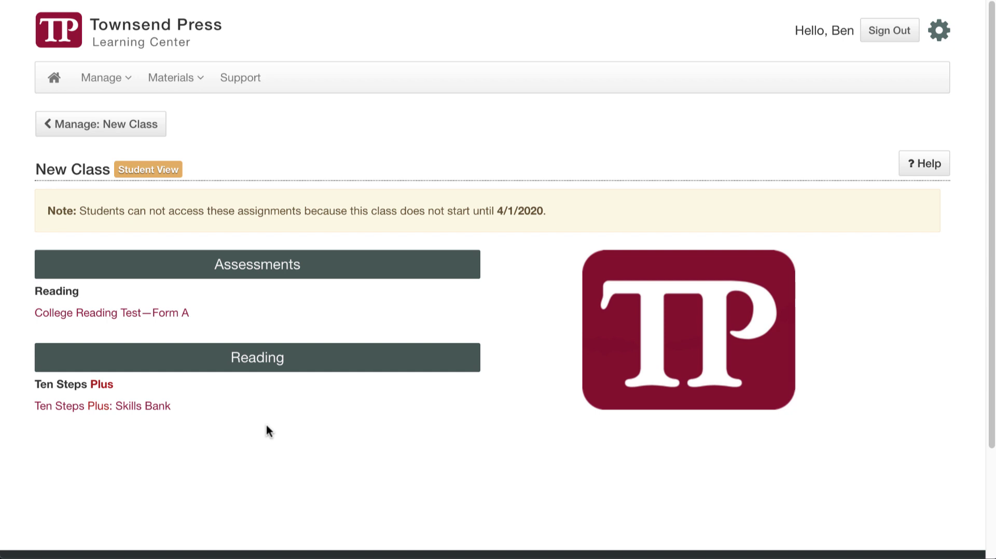
pyautogui.moveTo(101, 319)
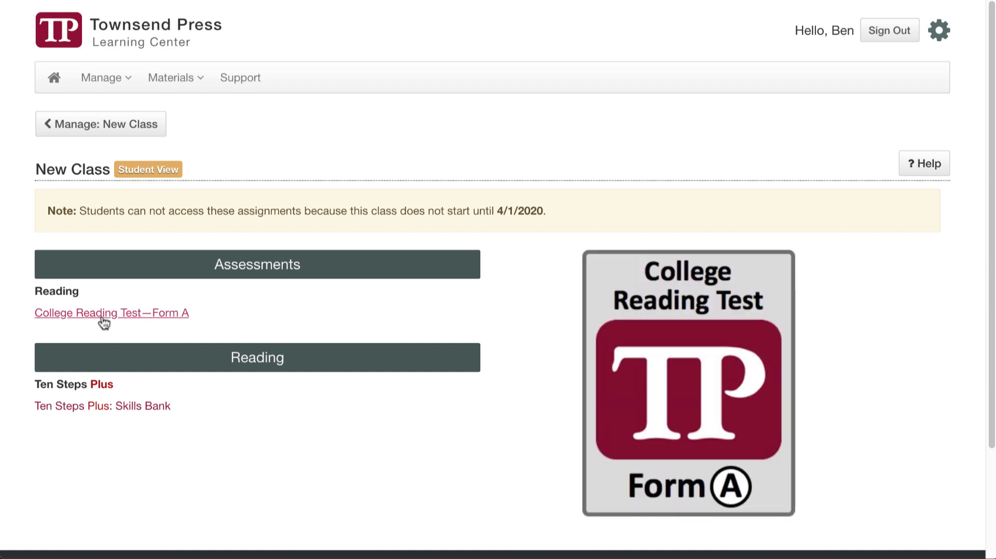
pyautogui.click(99, 405)
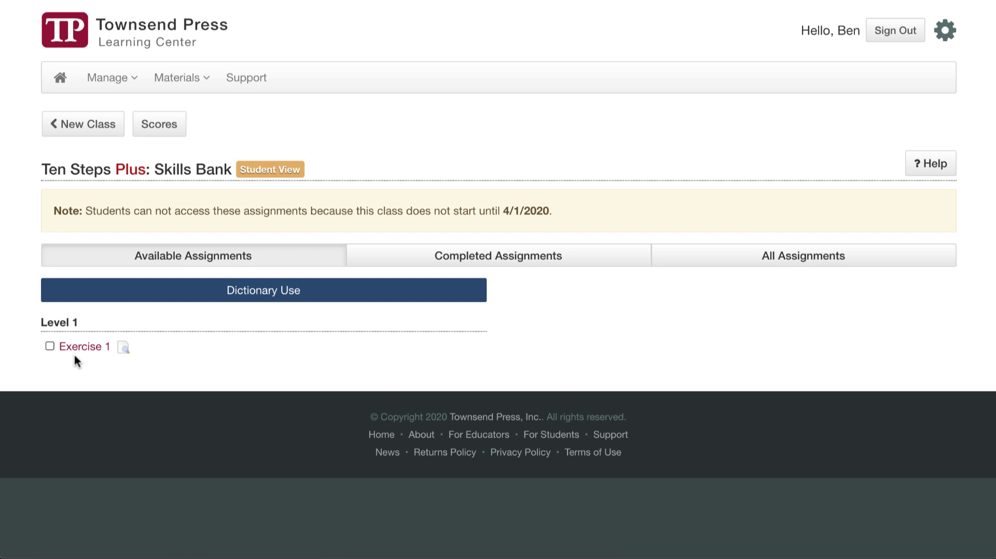
# - Review all Skills Bank assignments with their post and due dates, then return to the New Class page
pyautogui.click(678, 261)
pyautogui.scroll(-5, 435, 381)
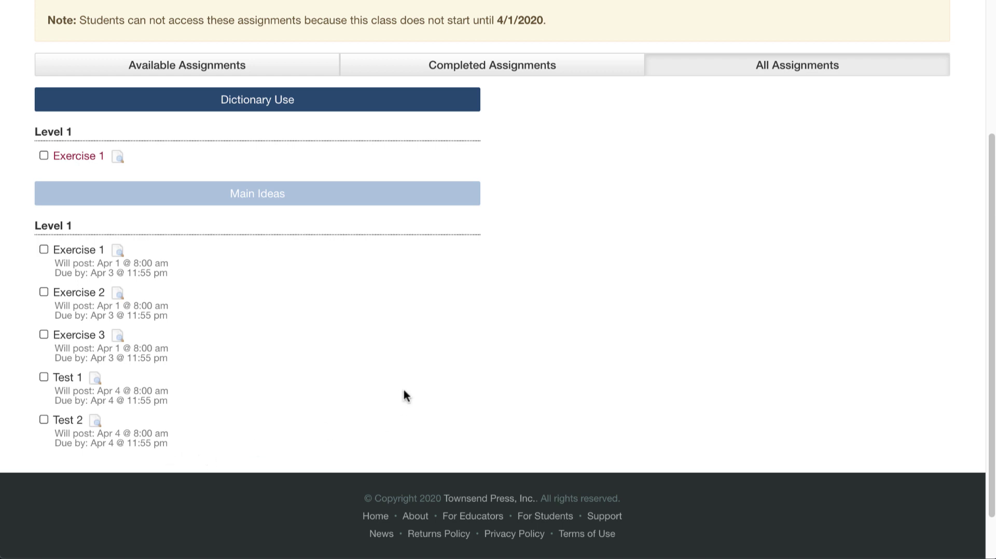
pyautogui.scroll(4, 401, 75)
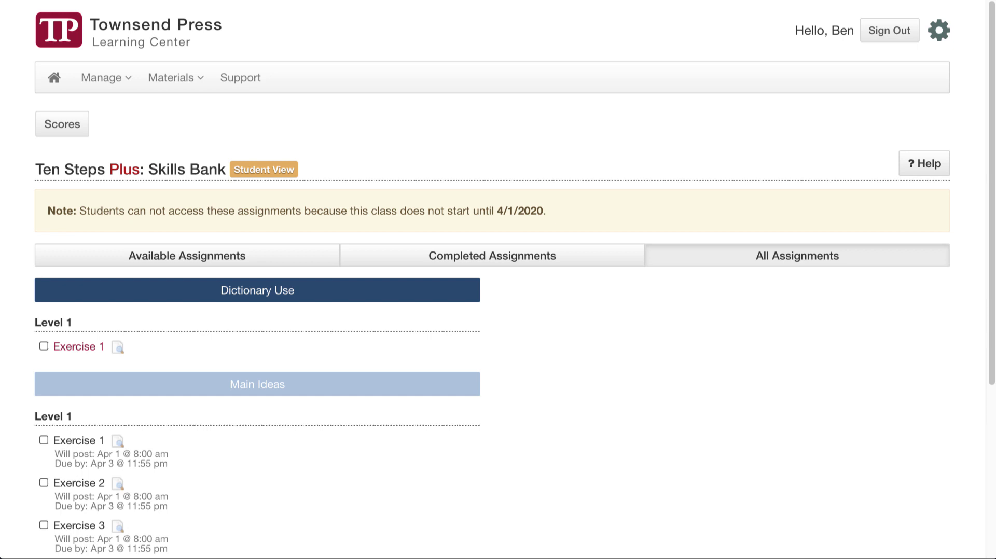
pyautogui.hotkey('alt', 'Left')
pyautogui.hotkey('alt', 'Left')
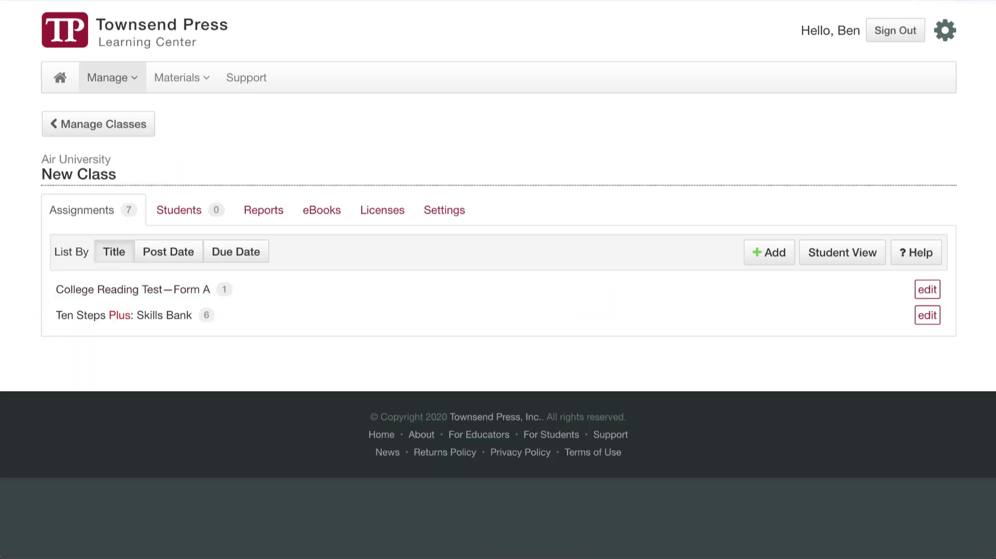